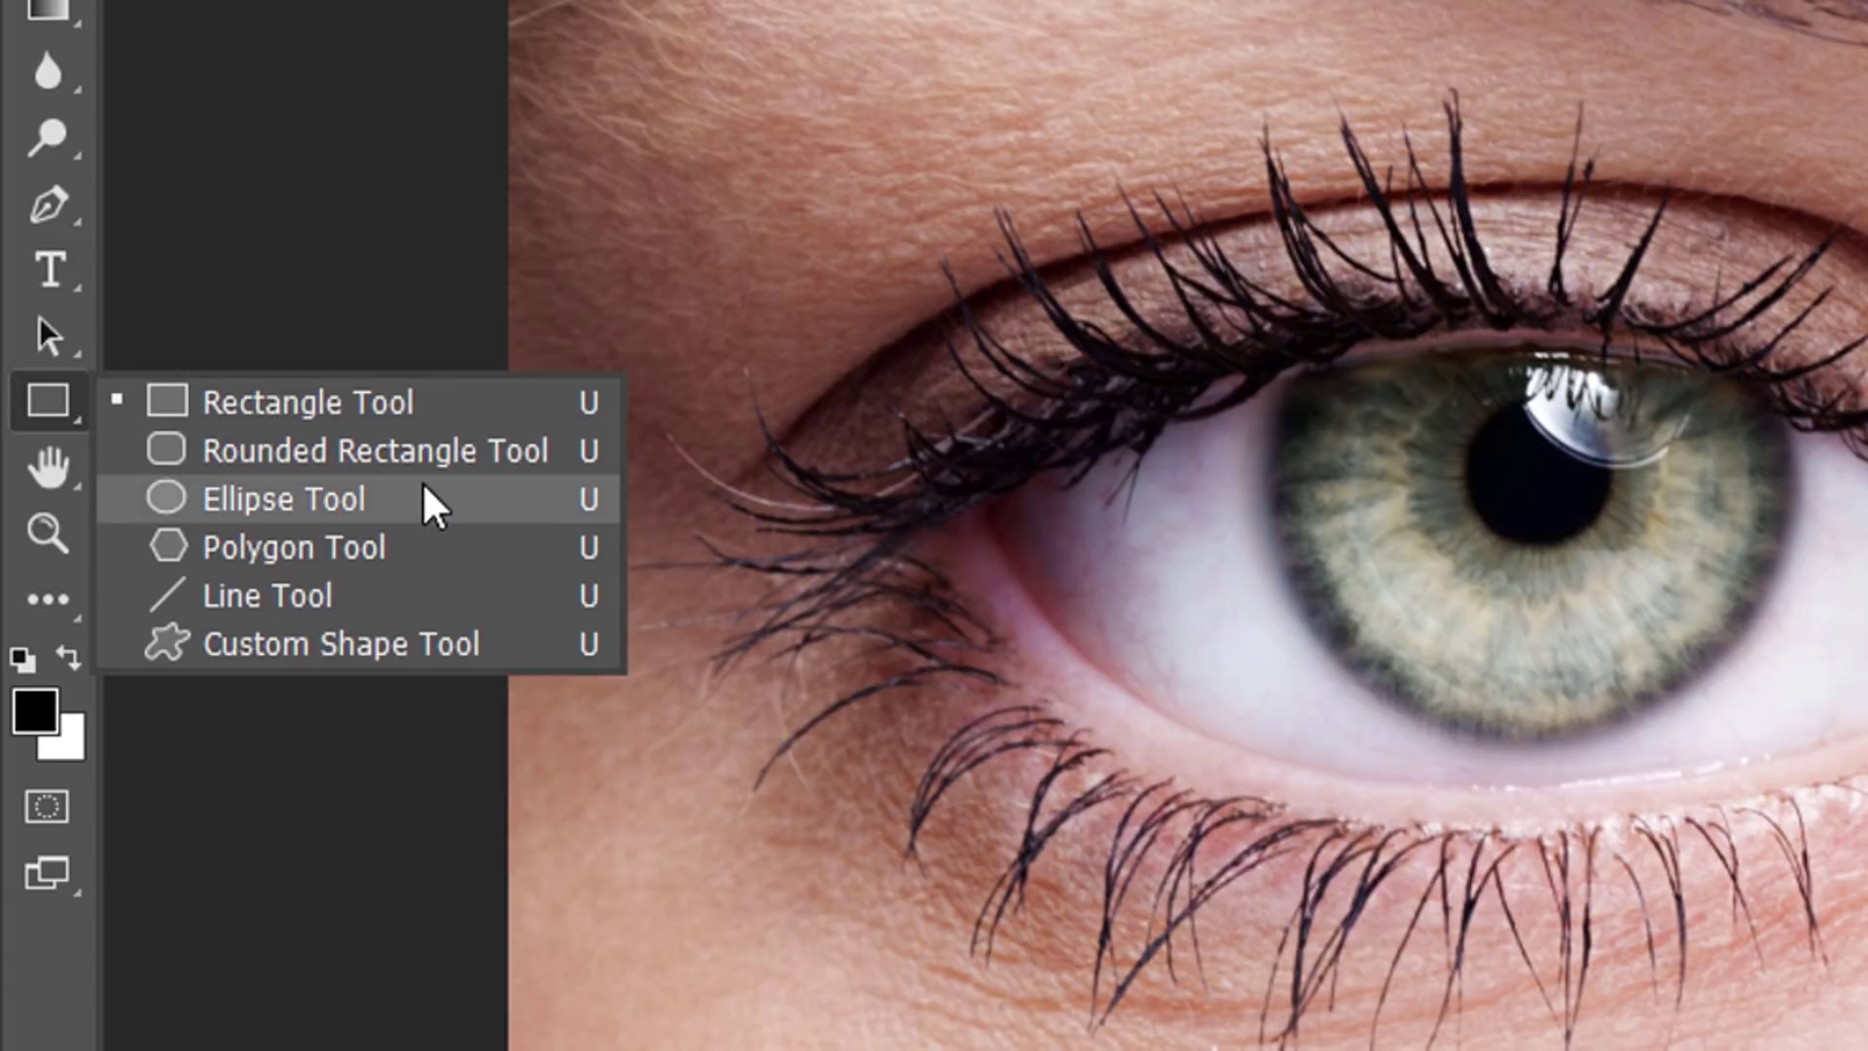
Step: Open the eye portrait AdobeStock_94847578.jpeg, leaving only its Background layer
{"action": "left_click", "coordinate": [421, 496]}
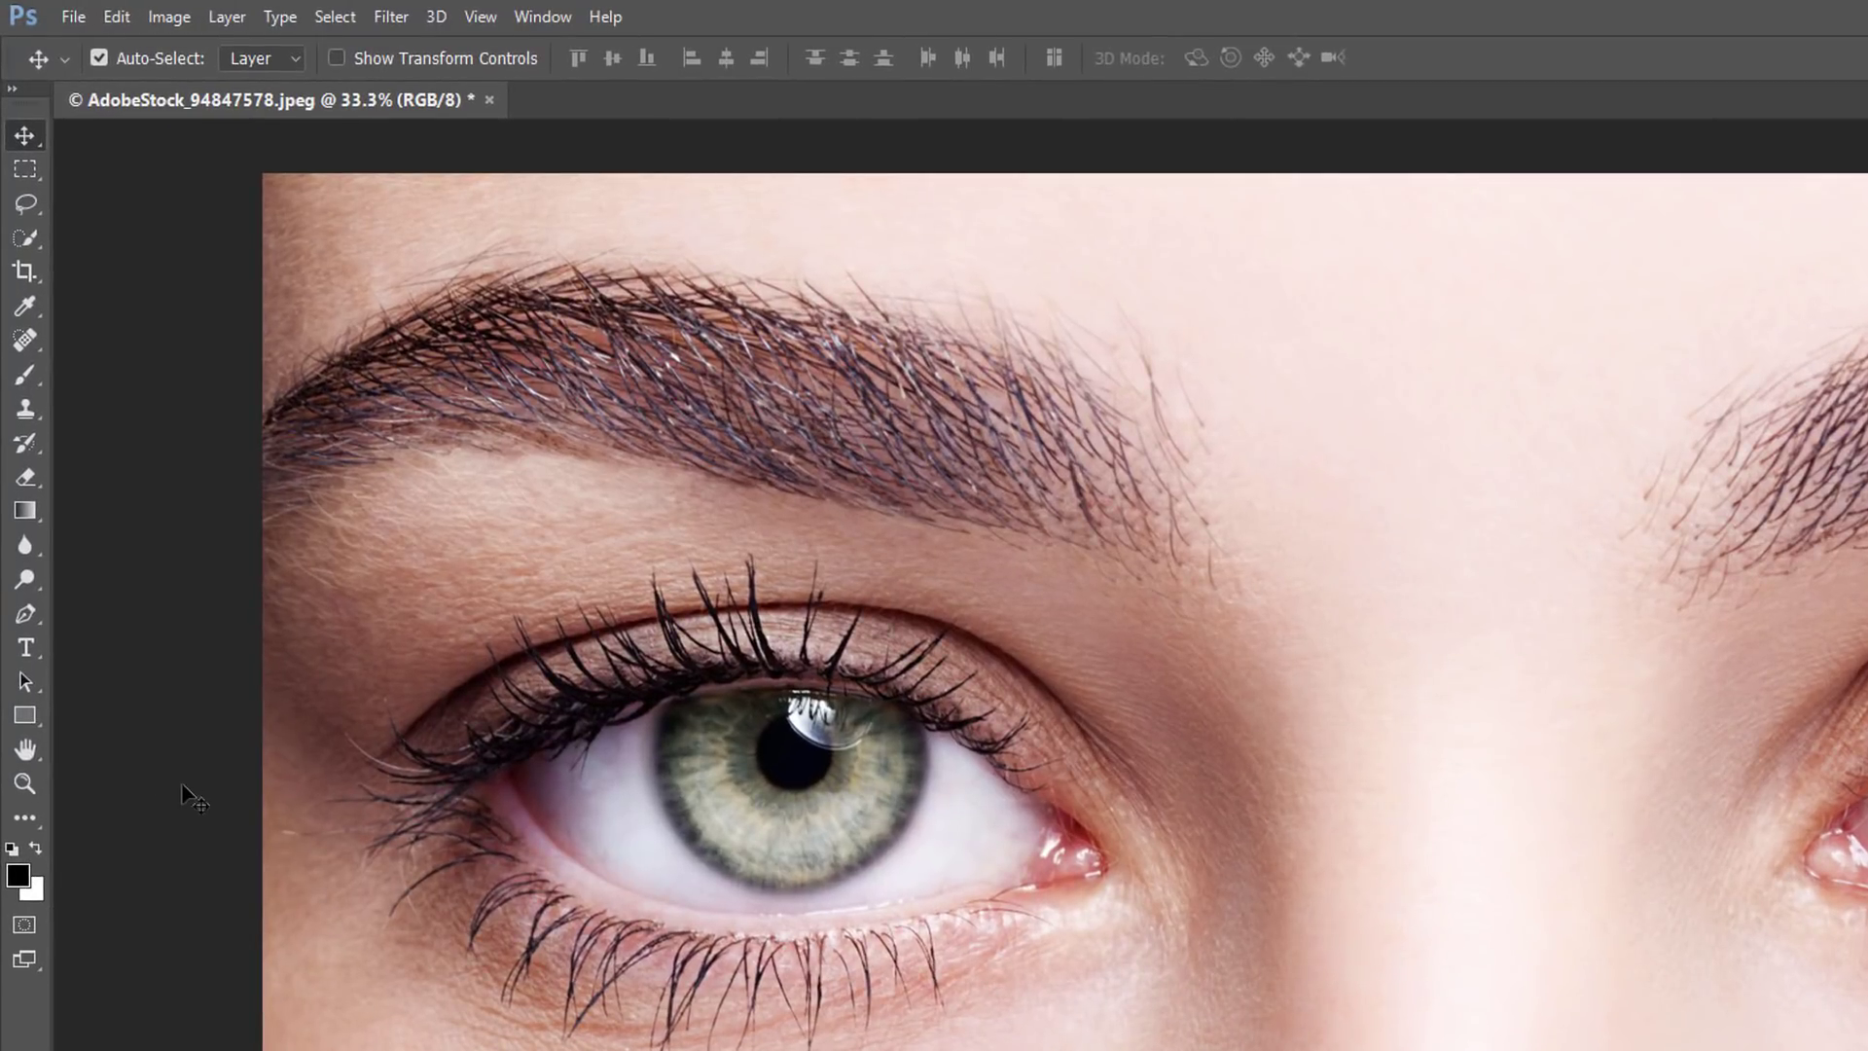
Step: Pick the Ellipse Tool from the shape tools and keep its mode set to Shape
{"action": "left_click", "coordinate": [26, 713]}
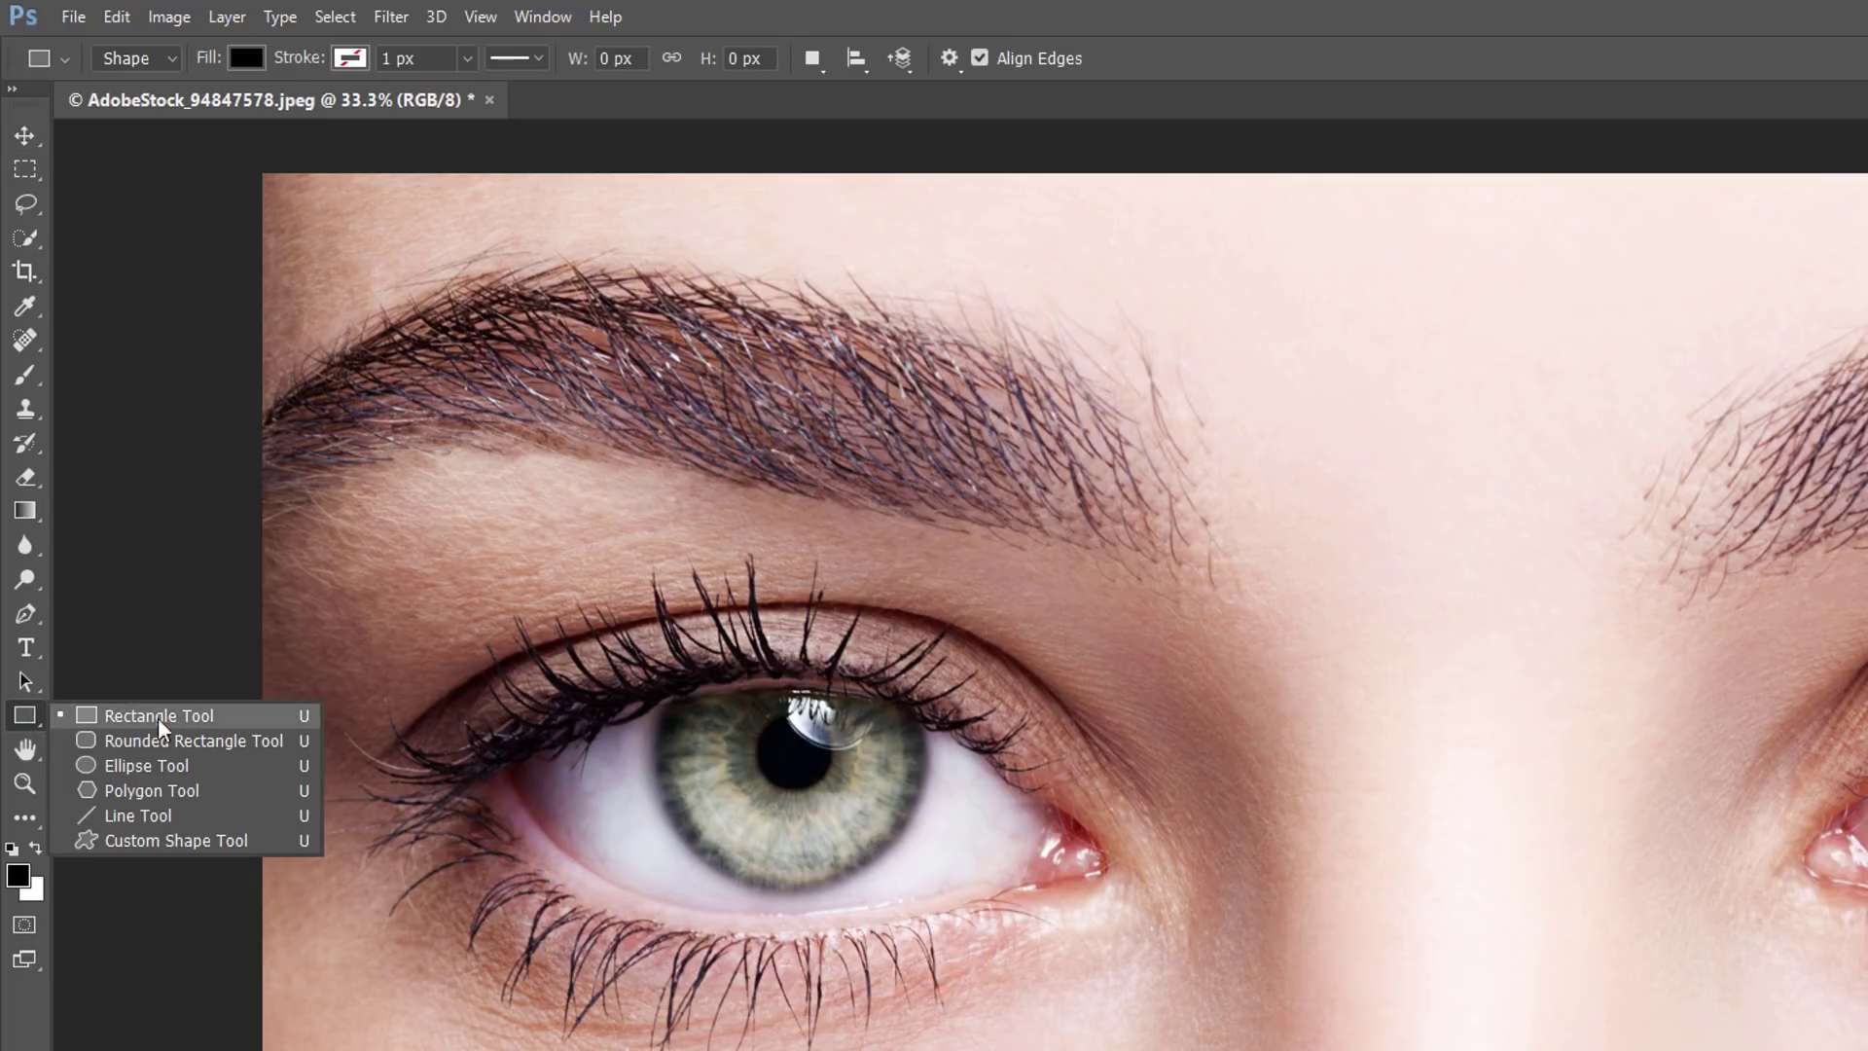
{"action": "left_click", "coordinate": [218, 768]}
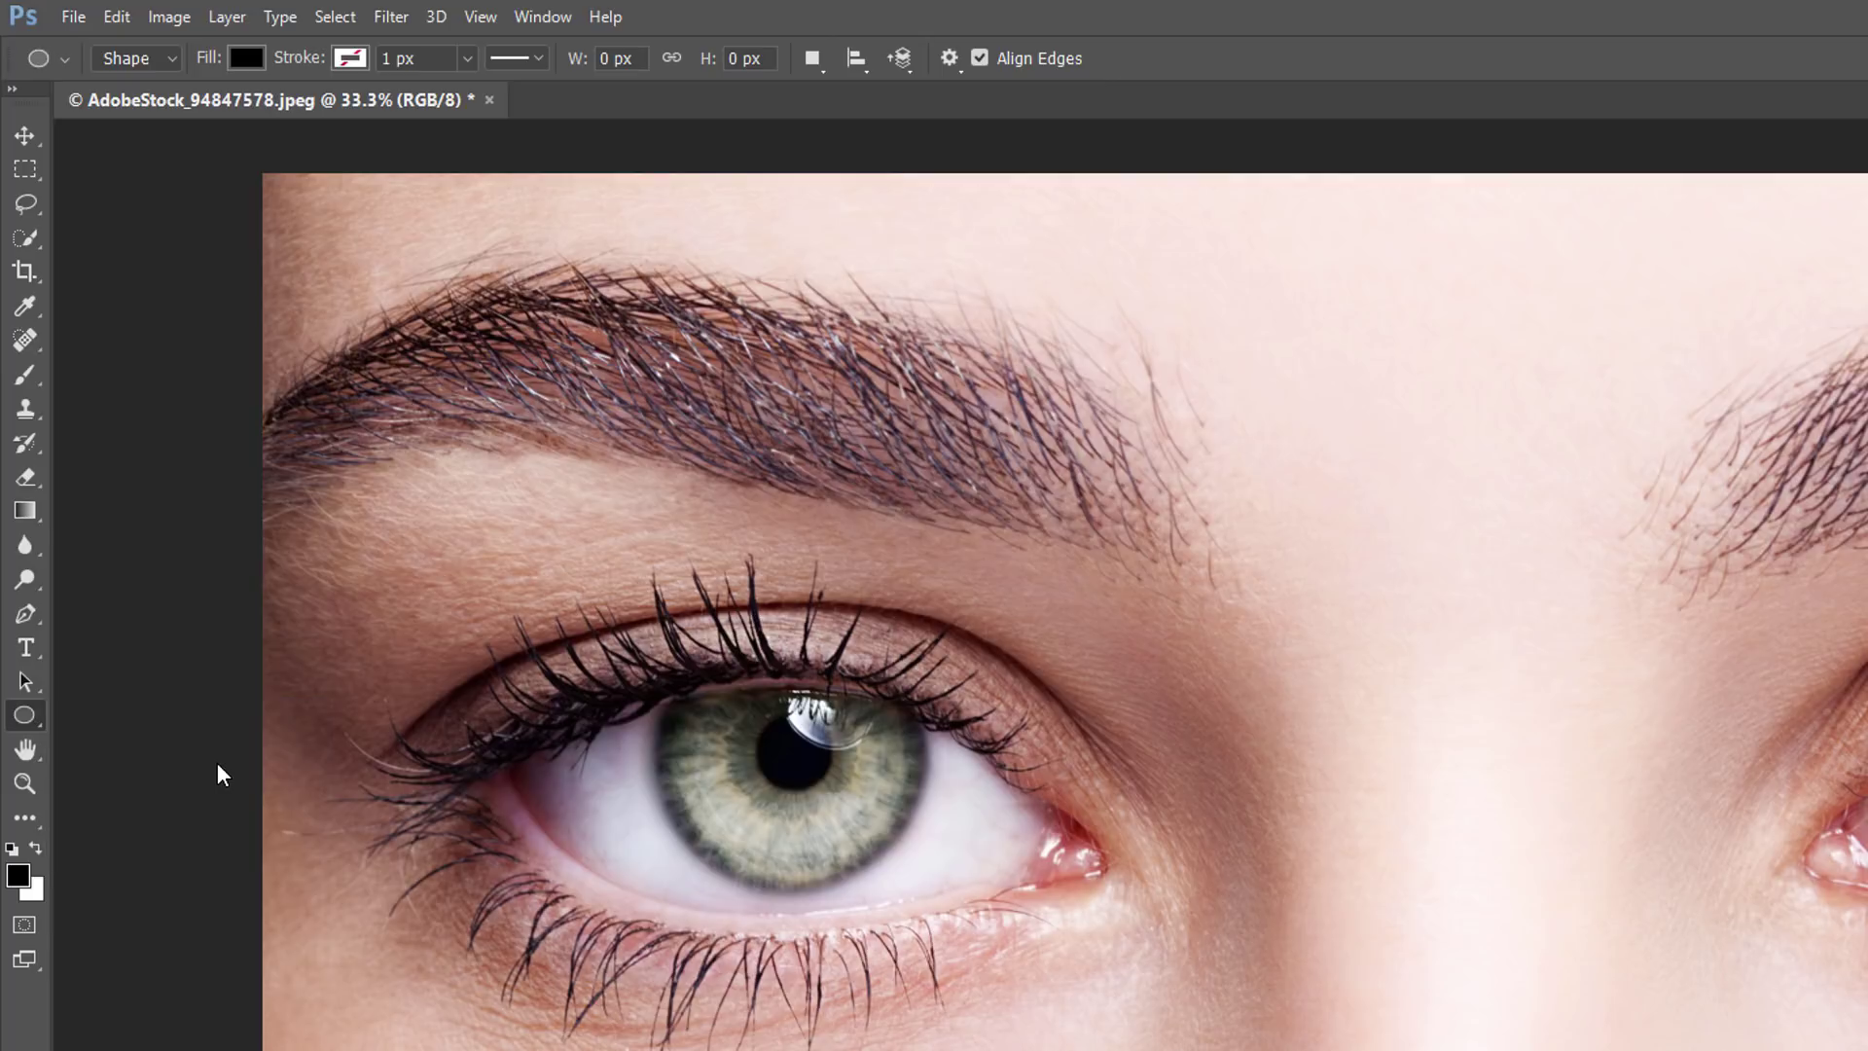
{"action": "left_click", "coordinate": [173, 58]}
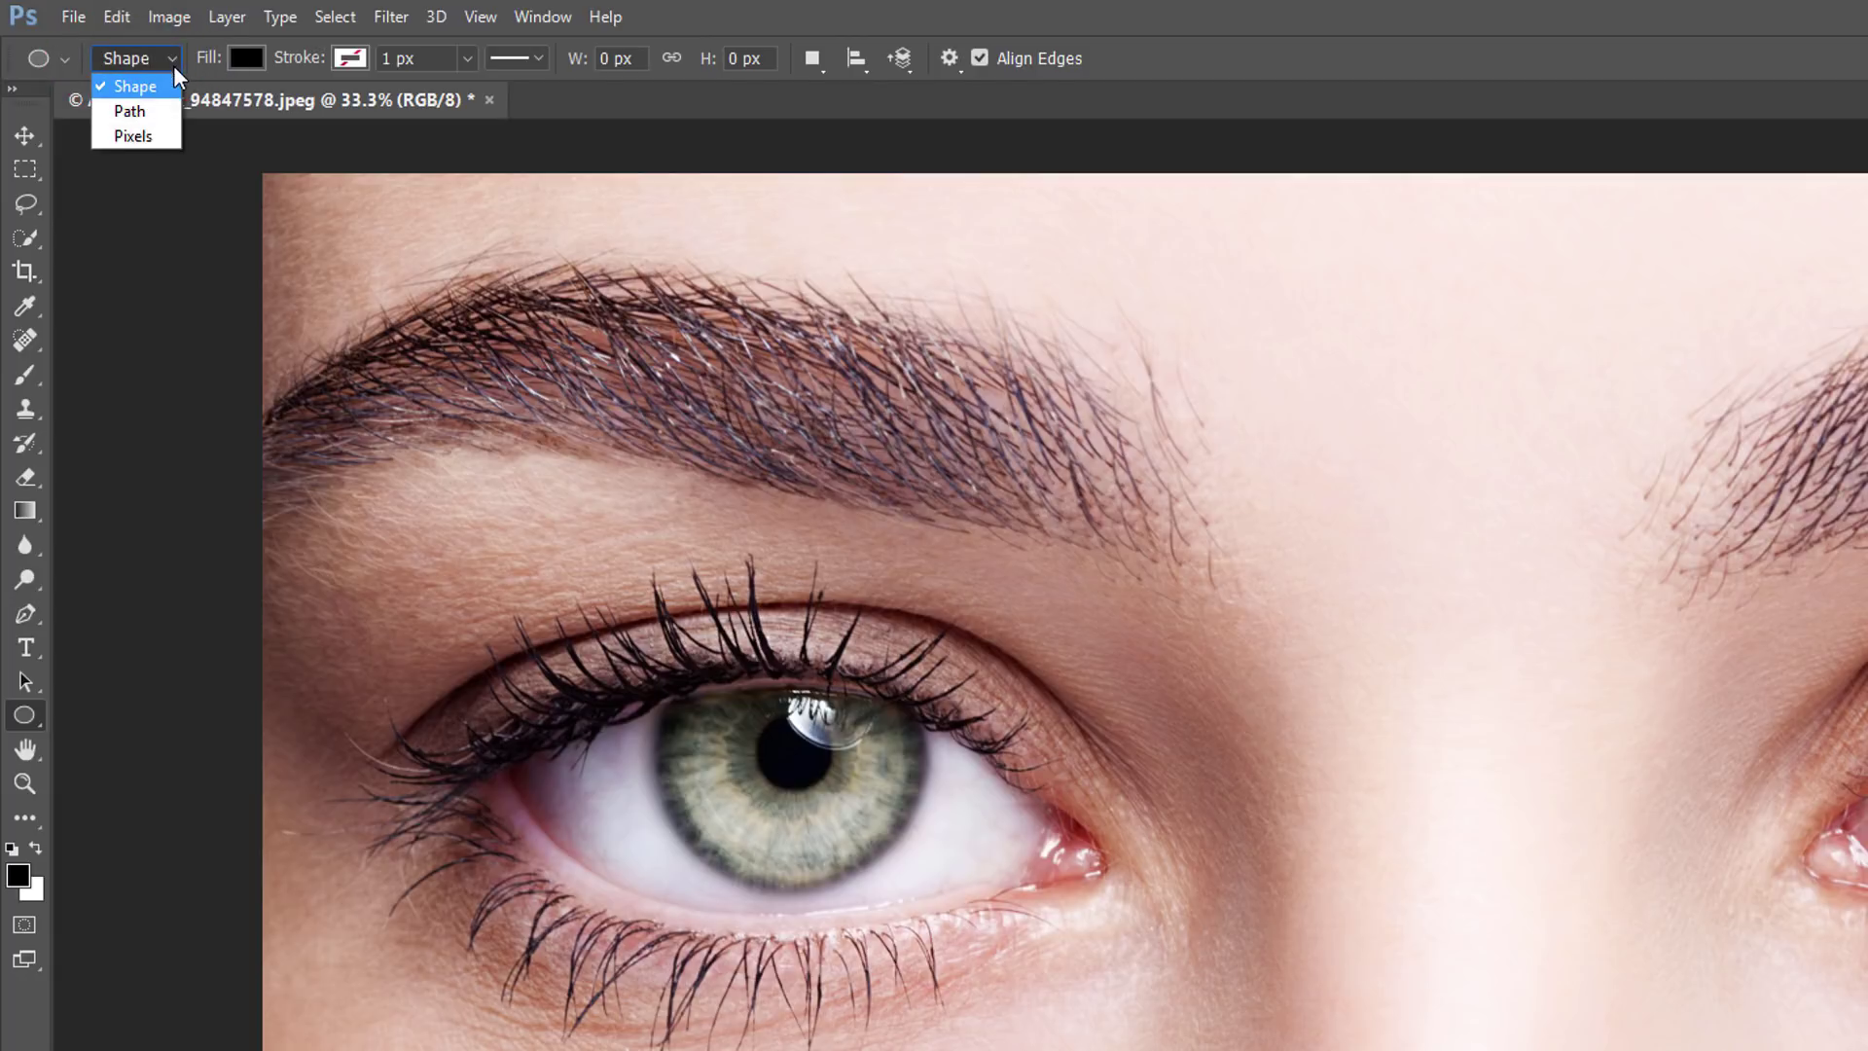
{"action": "left_click", "coordinate": [172, 85]}
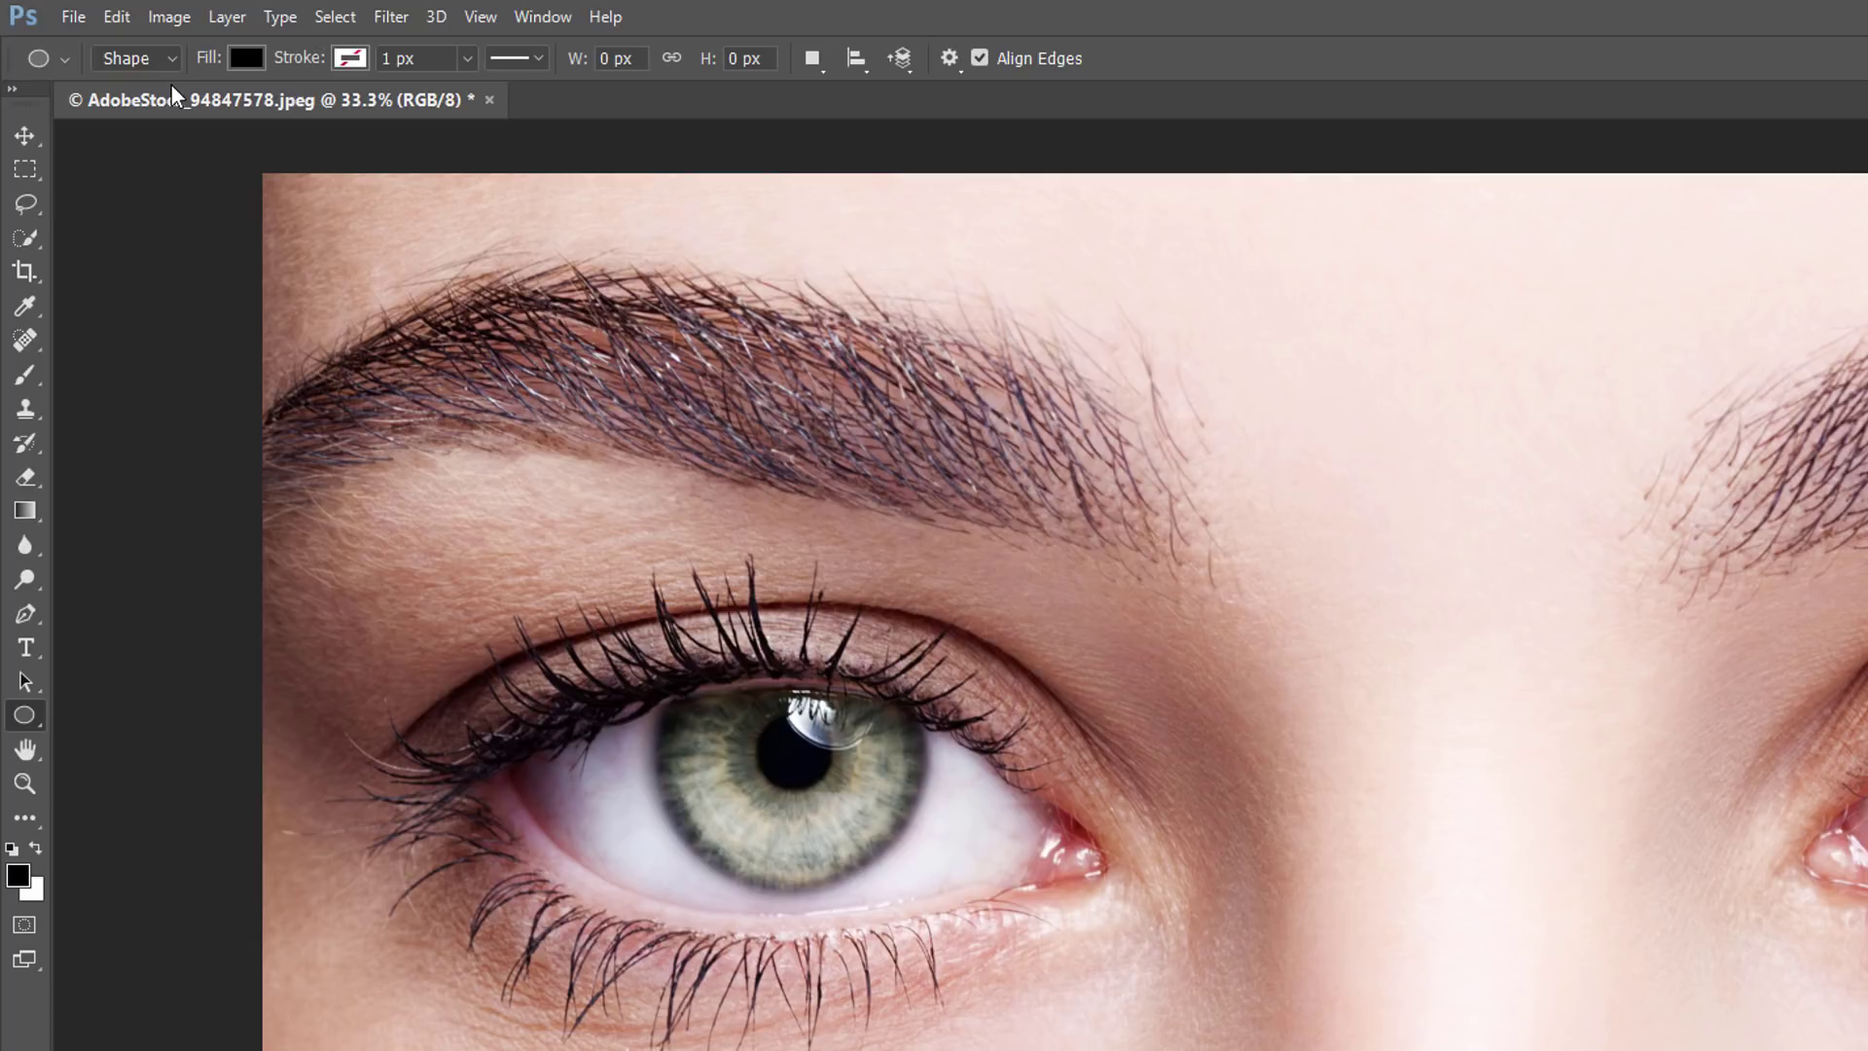
Step: Set the ellipse fill to the rainbow gradient preset with the Angle style
{"action": "left_click", "coordinate": [243, 57]}
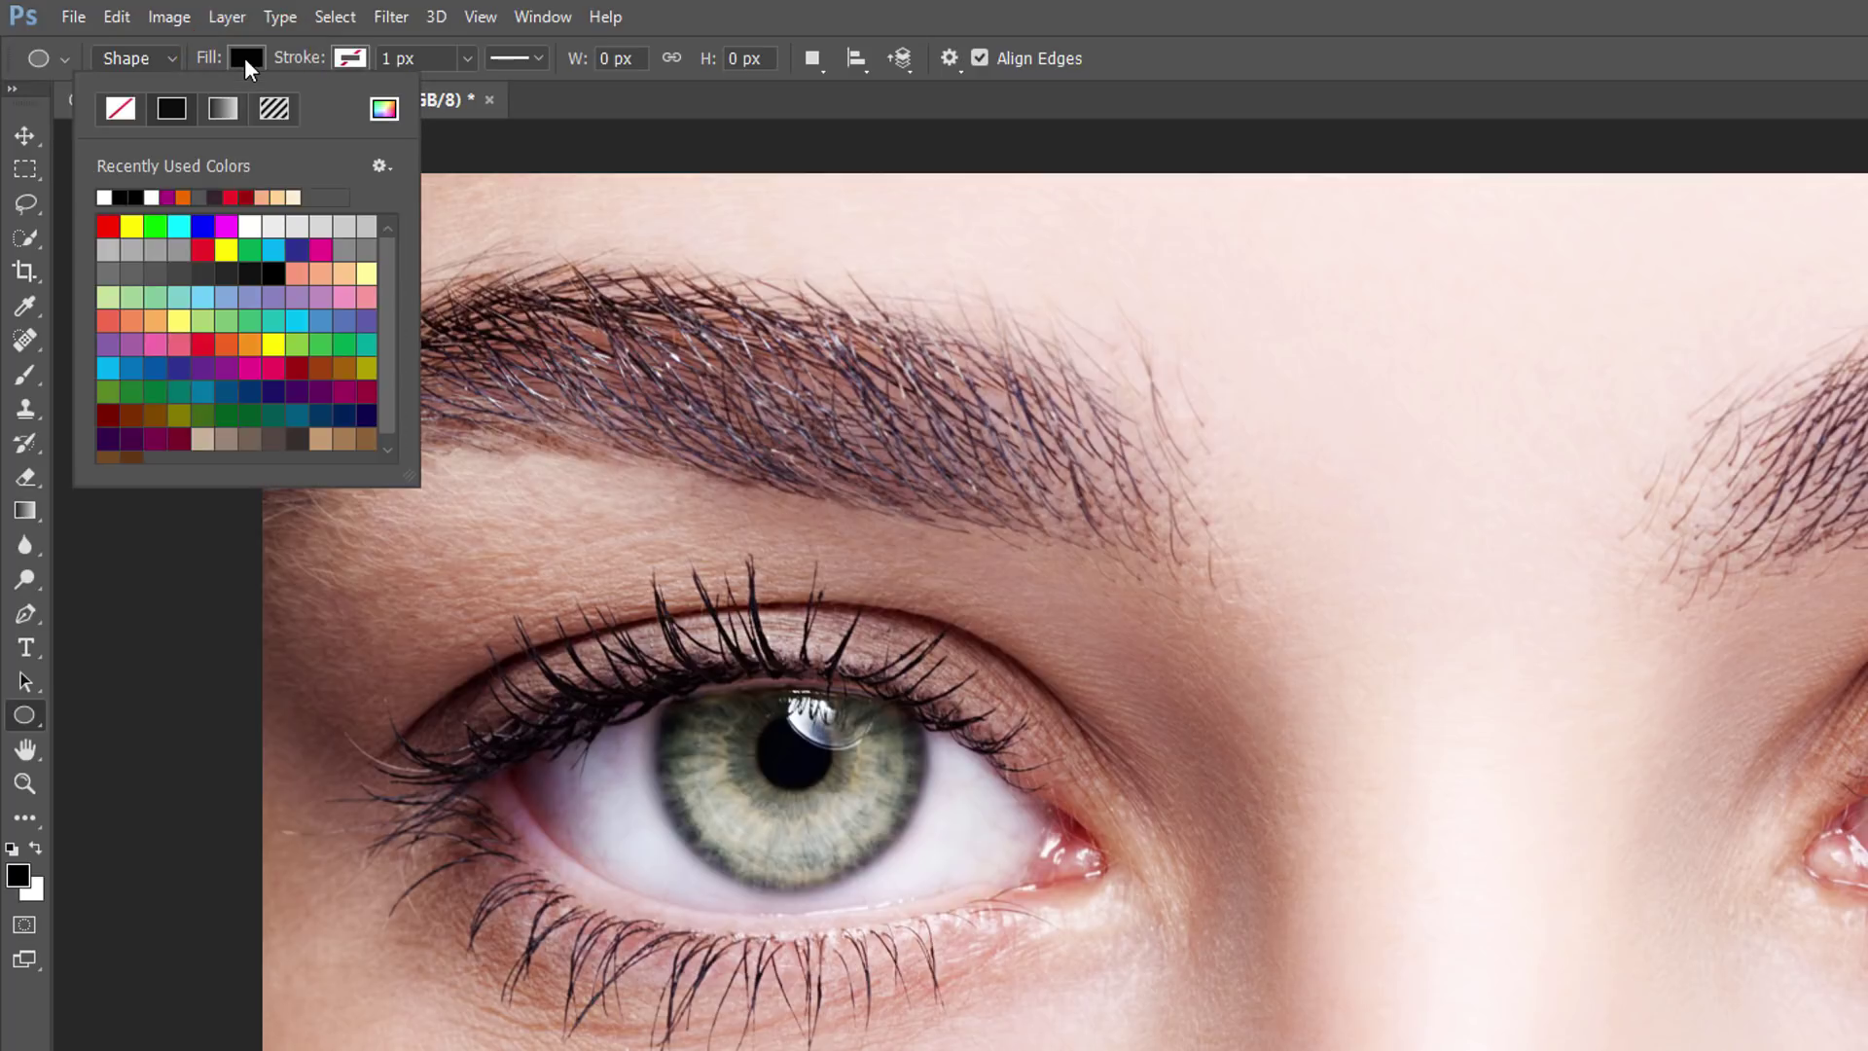
{"action": "left_click", "coordinate": [223, 105]}
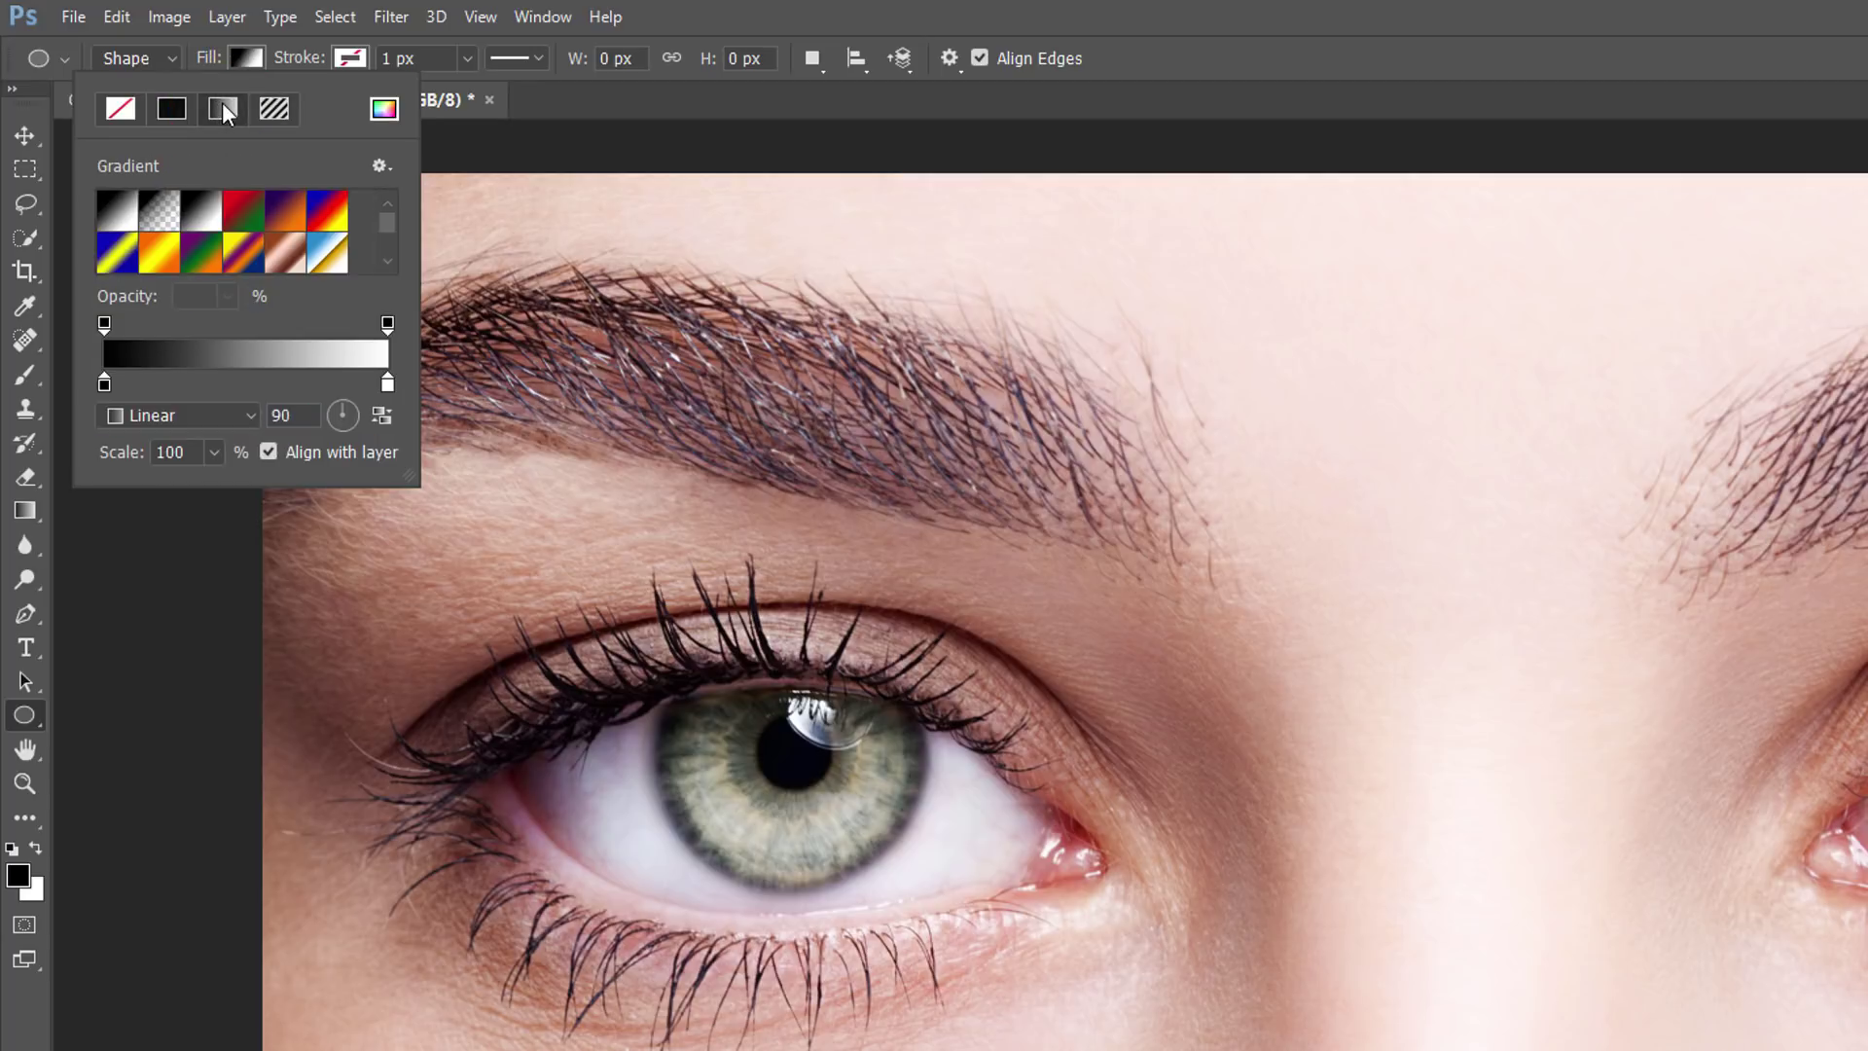
{"action": "left_click_drag", "start_coordinate": [387, 221], "coordinate": [391, 235]}
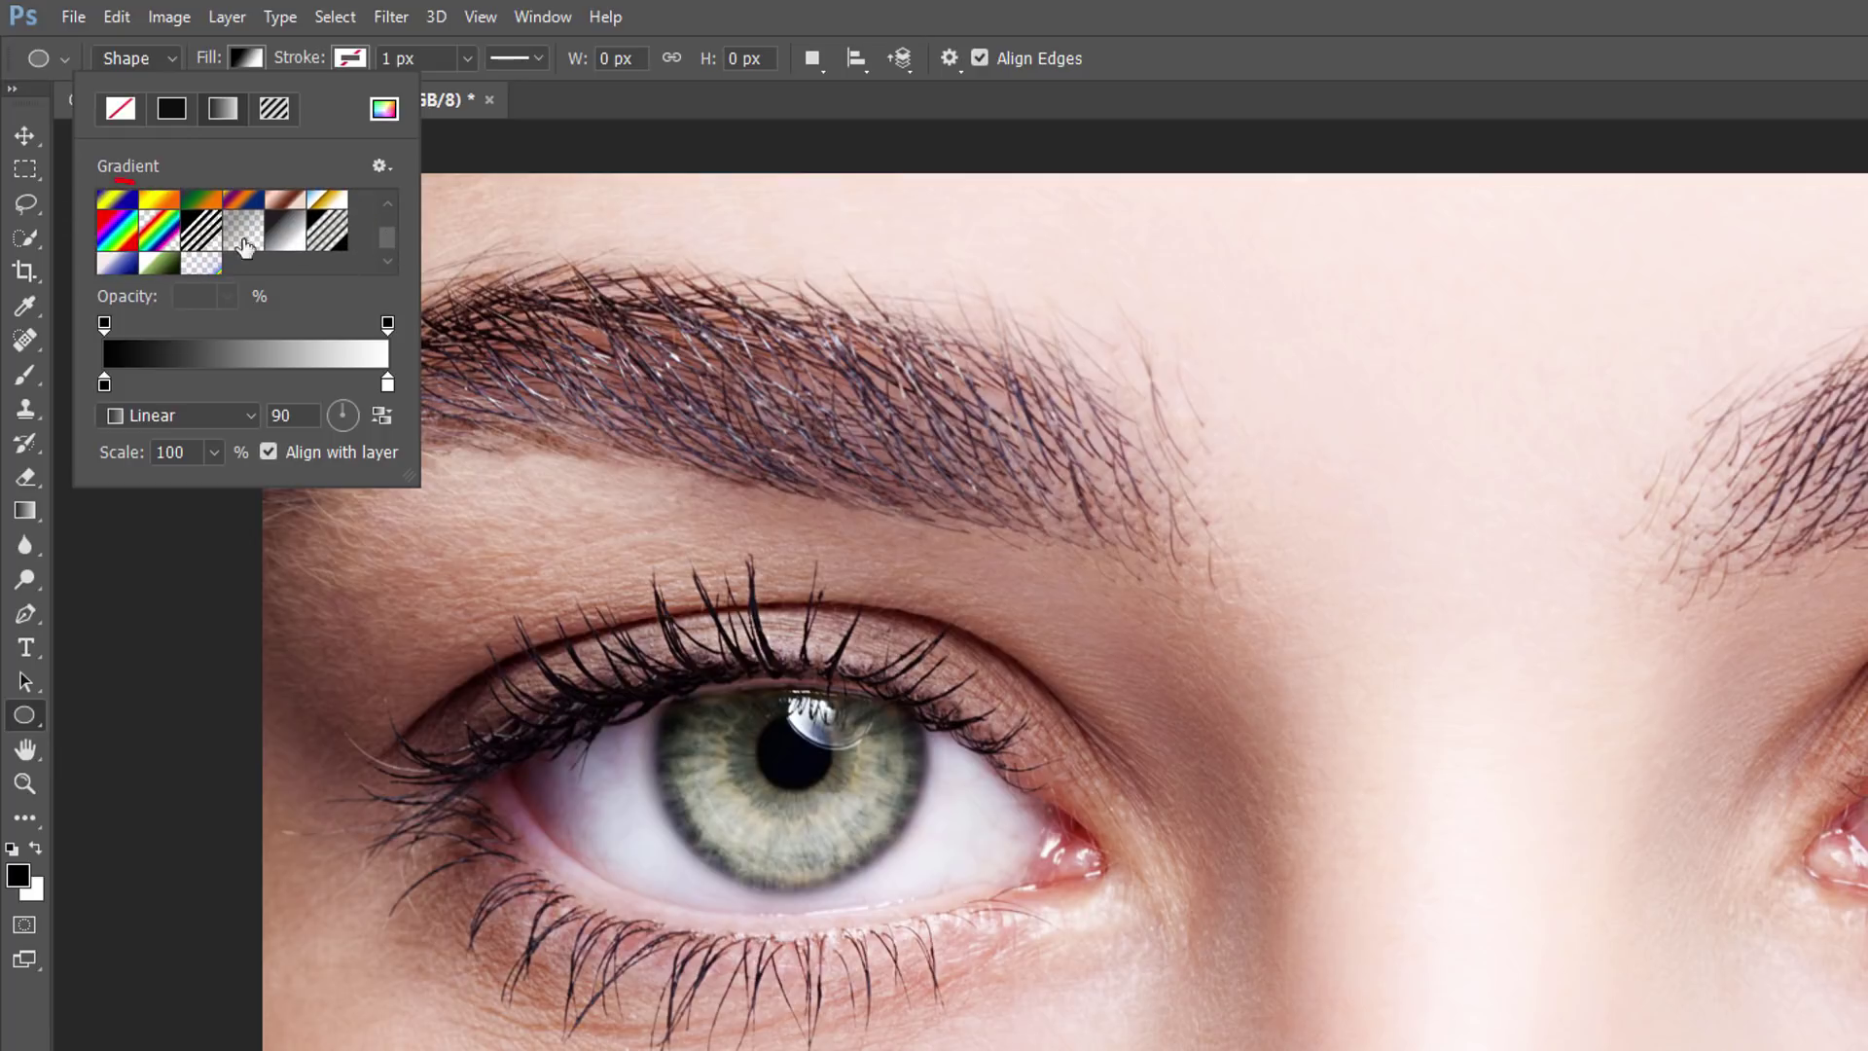
{"action": "left_click", "coordinate": [121, 229]}
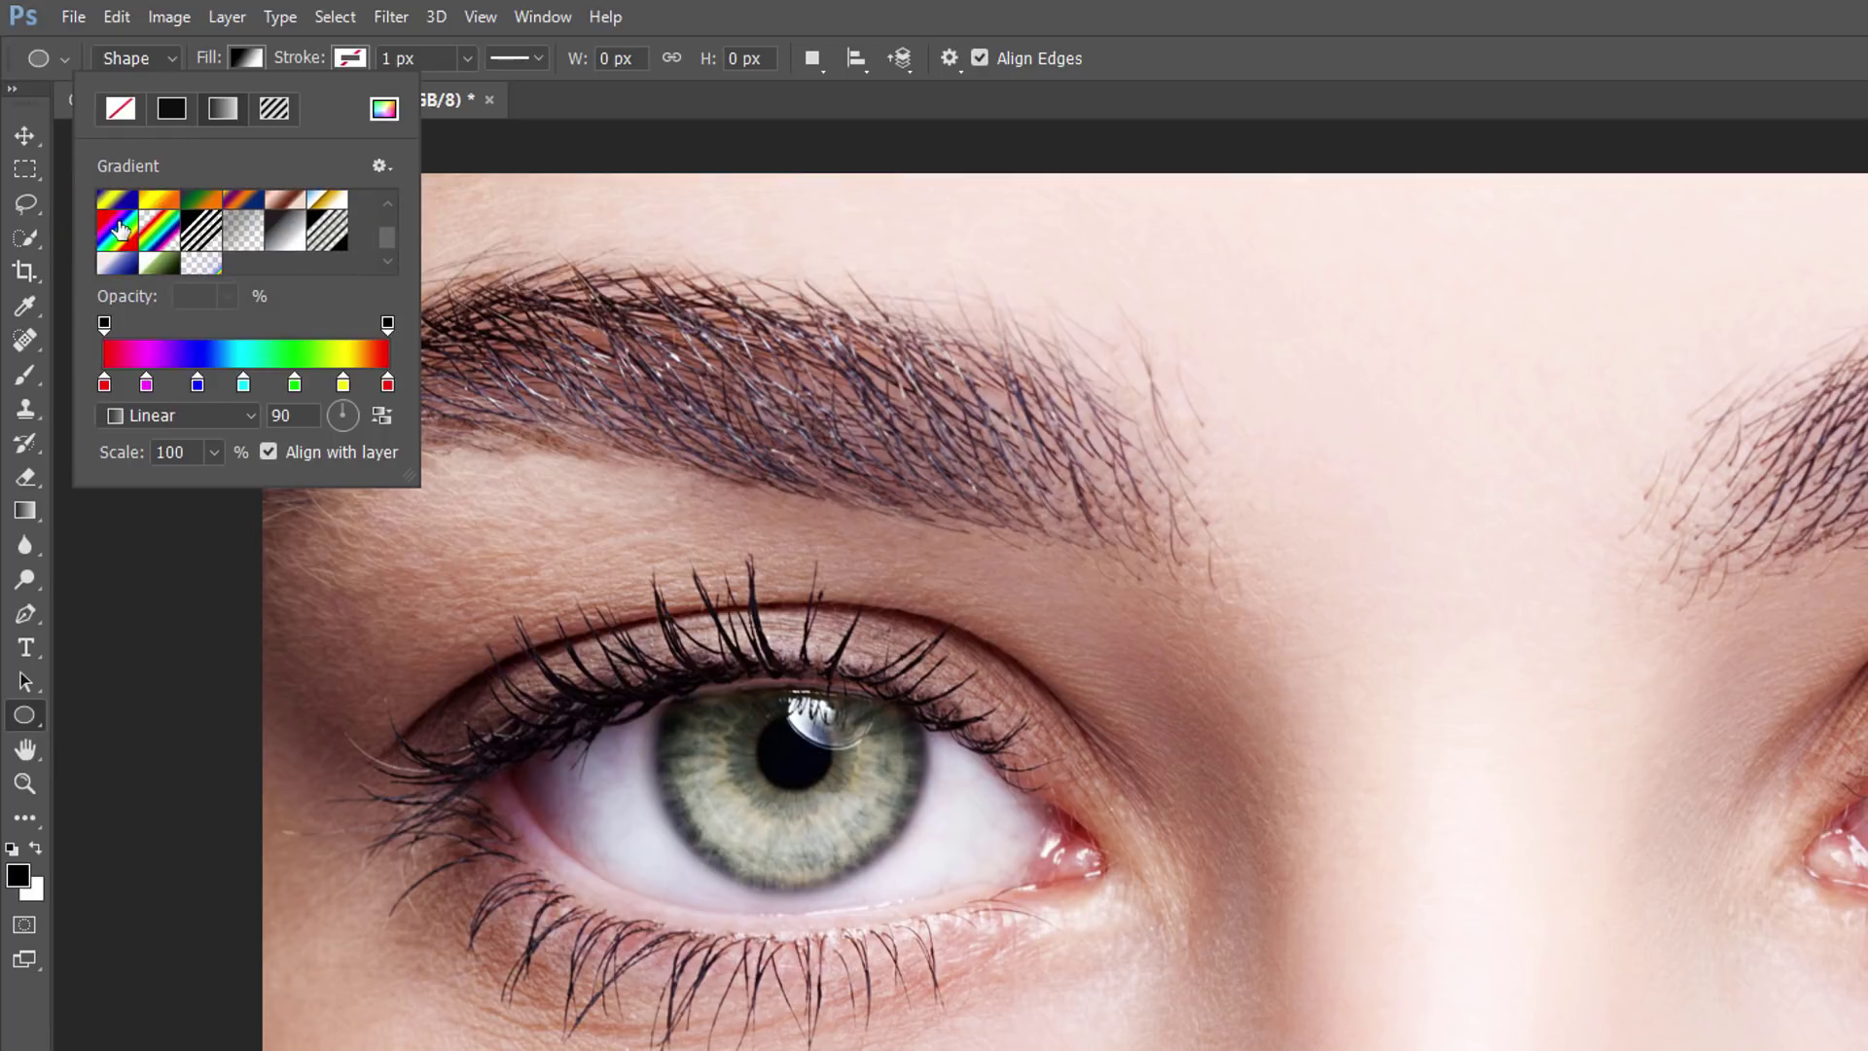
{"action": "left_click", "coordinate": [201, 411]}
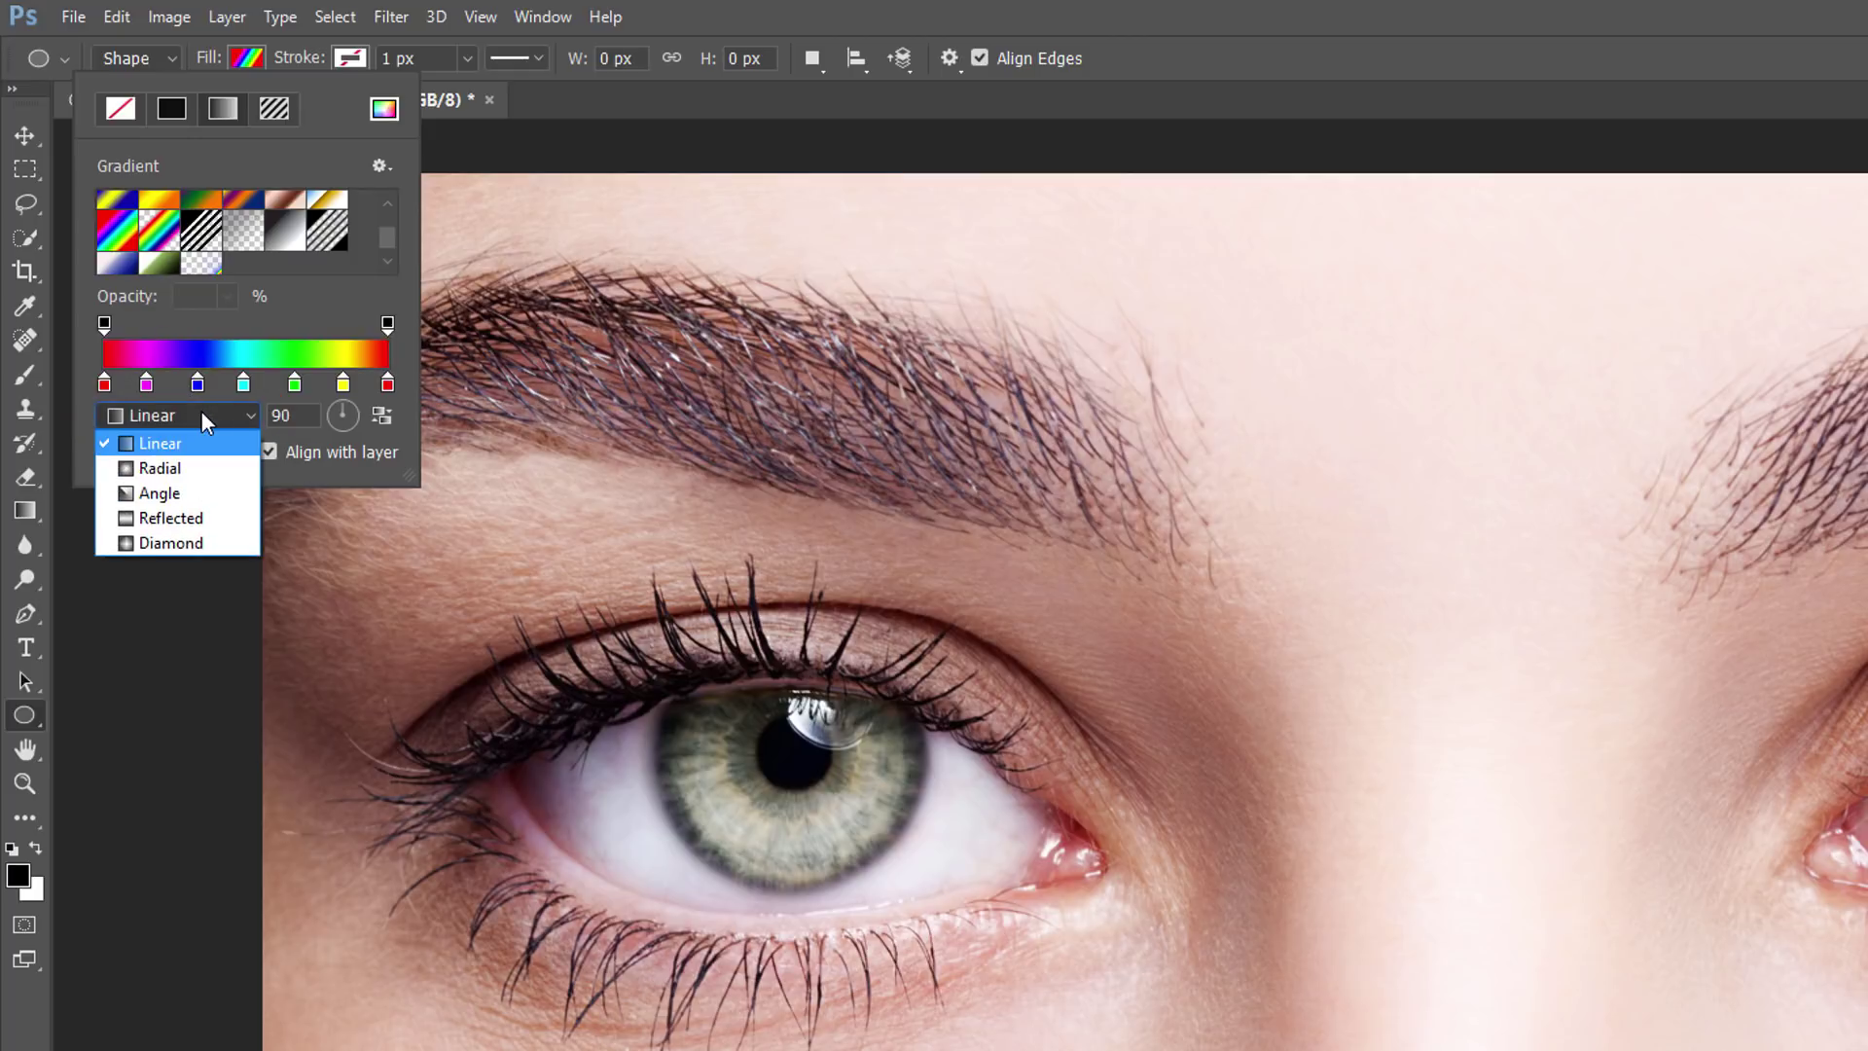
{"action": "left_click", "coordinate": [224, 494]}
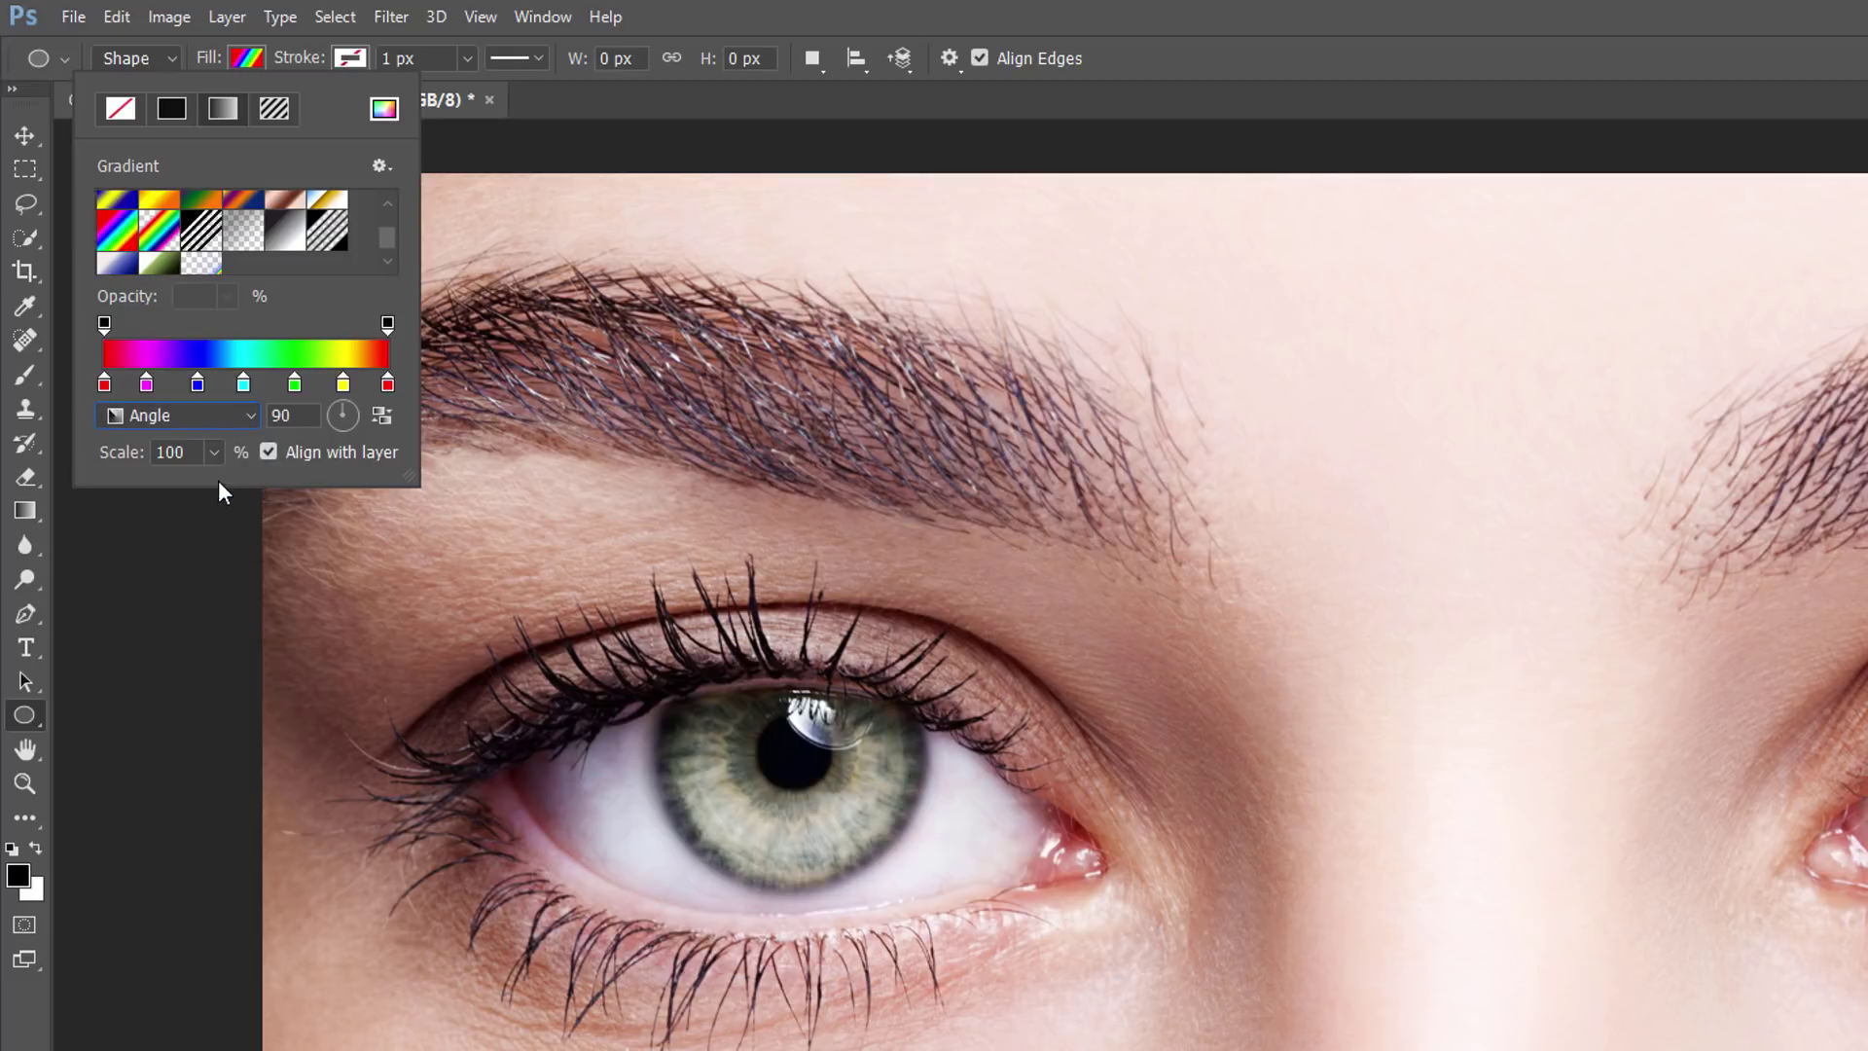
{"action": "left_click", "coordinate": [249, 57]}
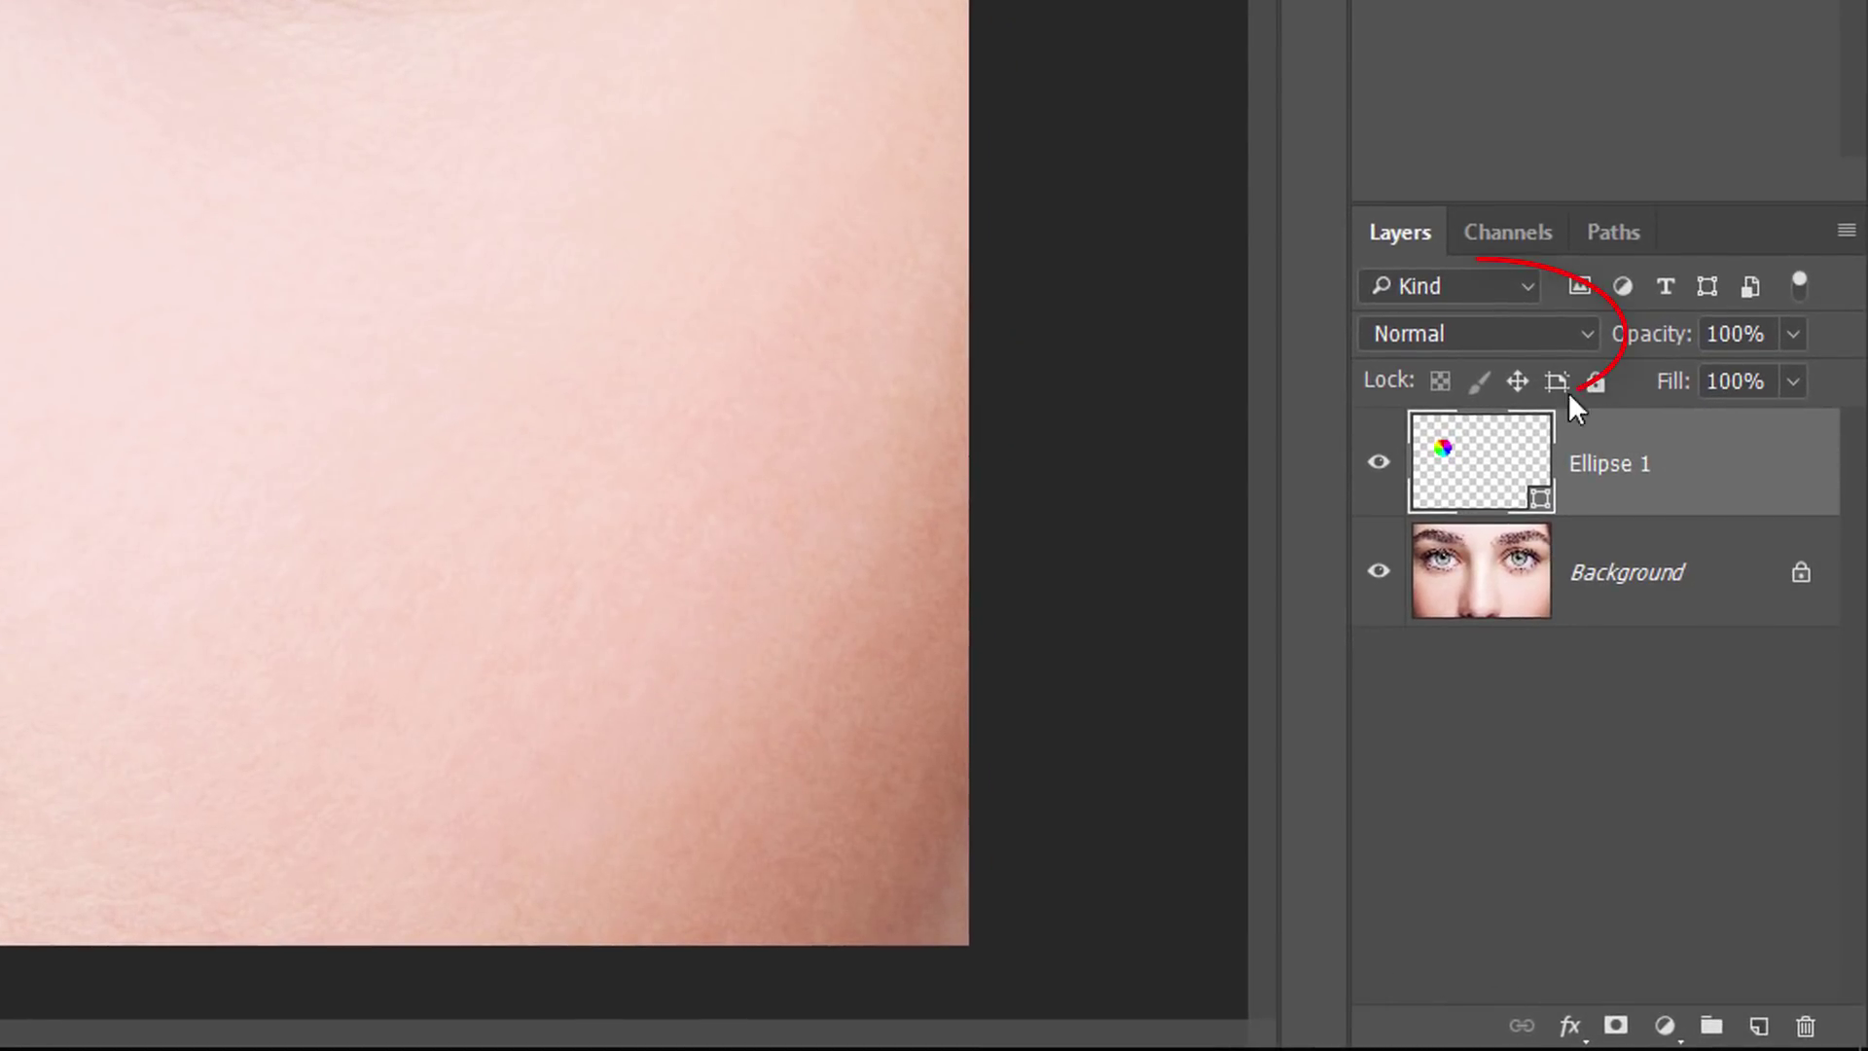
Step: Change the Ellipse 1 layer's blend mode from Normal to Color
{"action": "left_click", "coordinate": [1509, 338]}
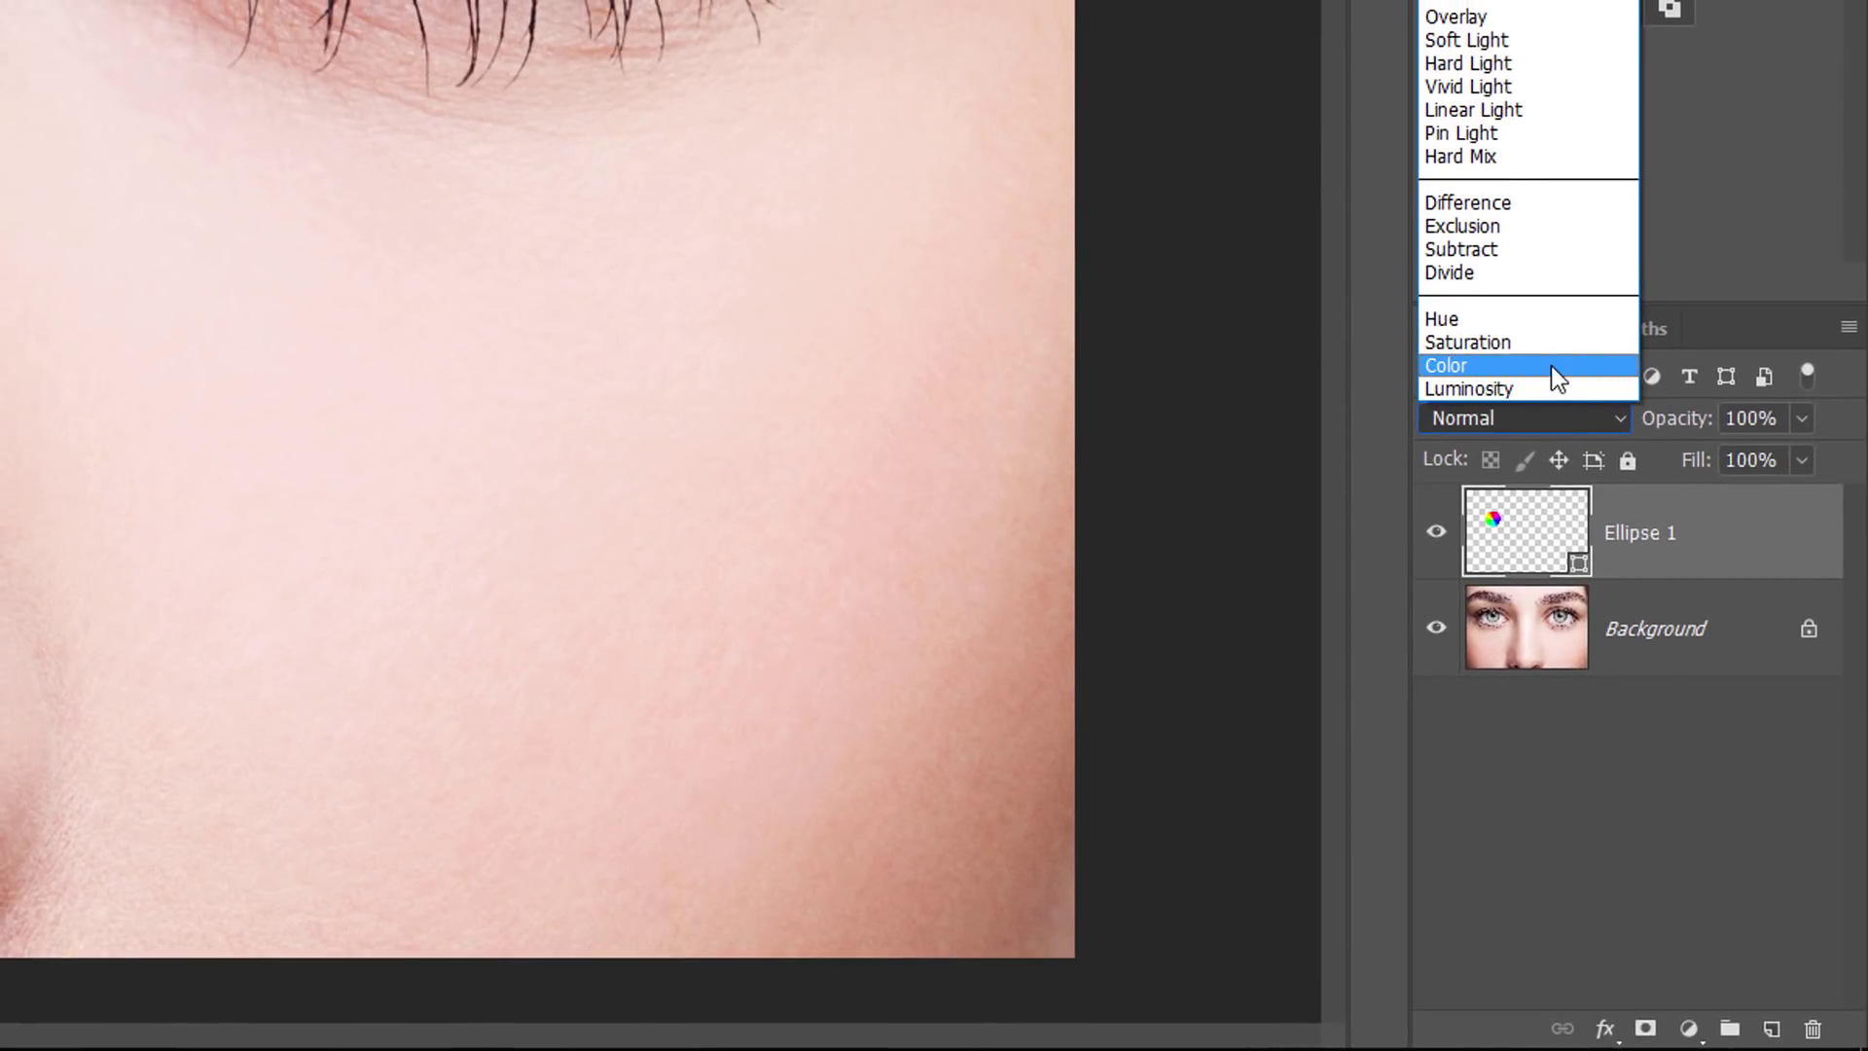
{"action": "left_click", "coordinate": [1550, 365]}
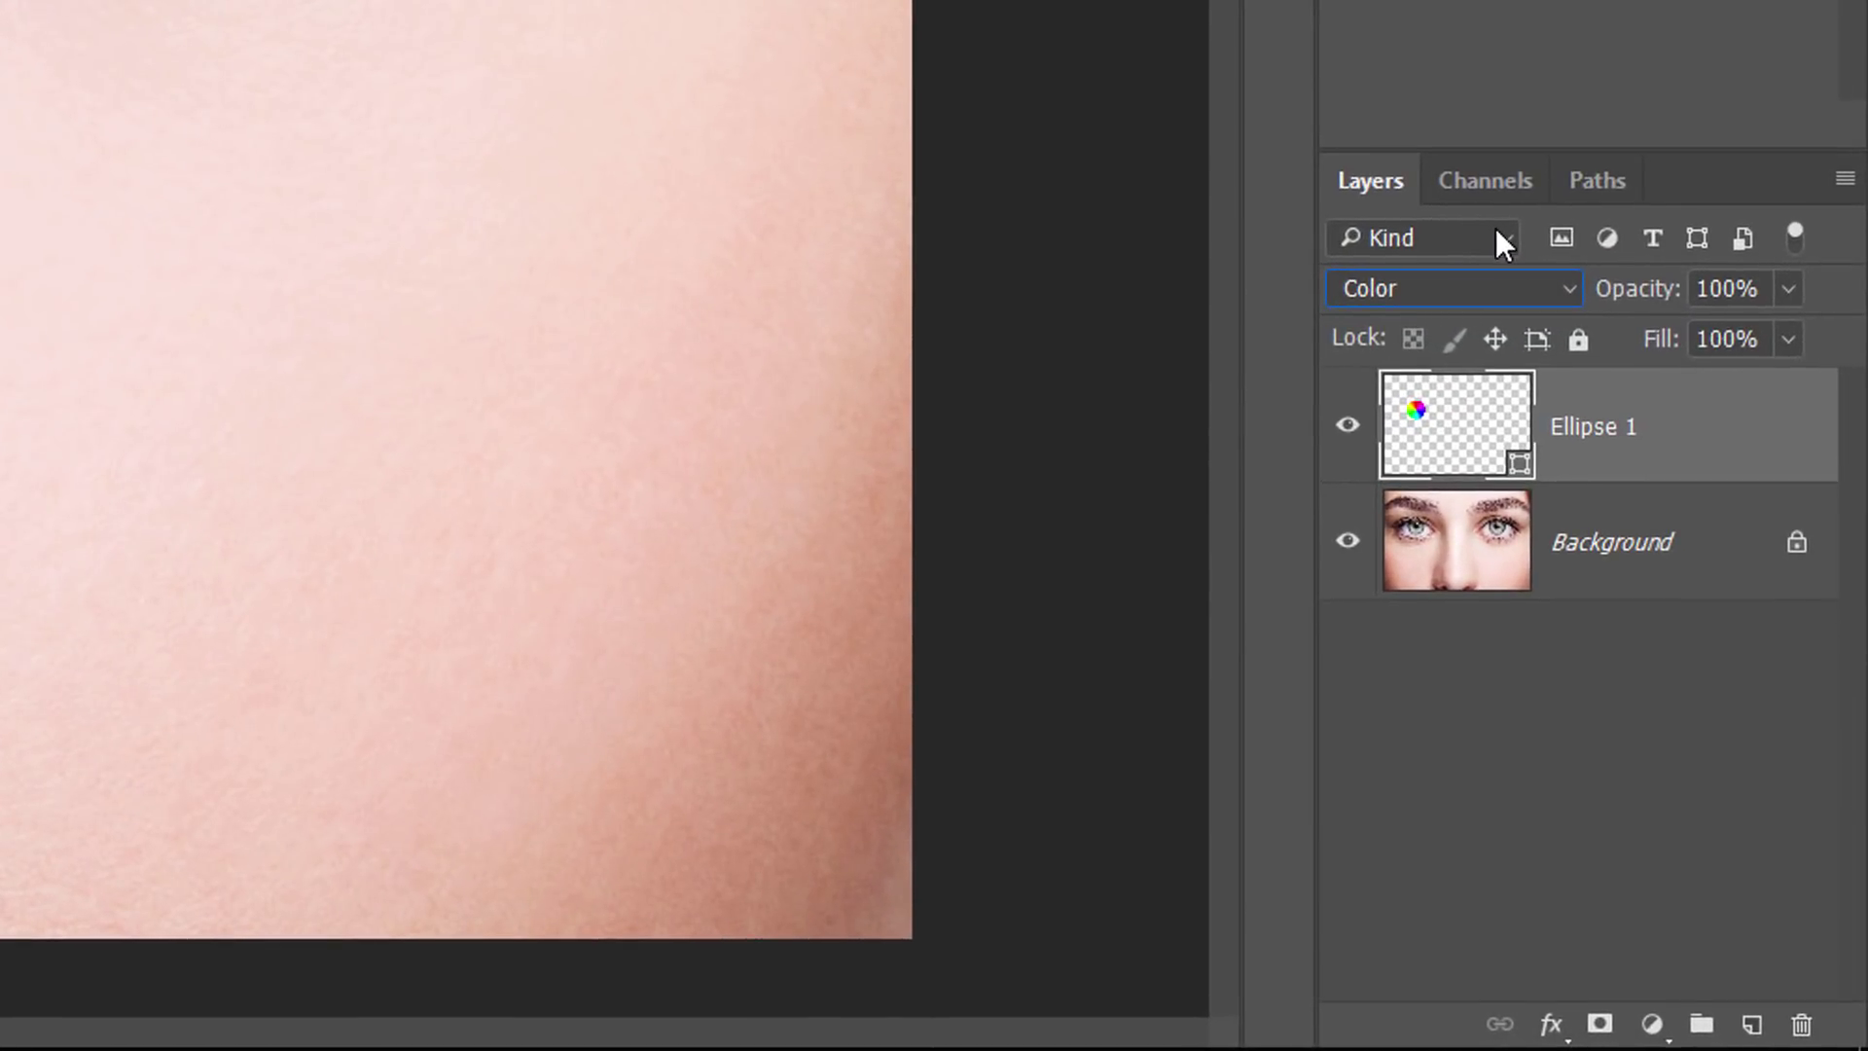
Step: Add a layer mask to the Ellipse 1 layer
{"action": "left_click", "coordinate": [1600, 1024]}
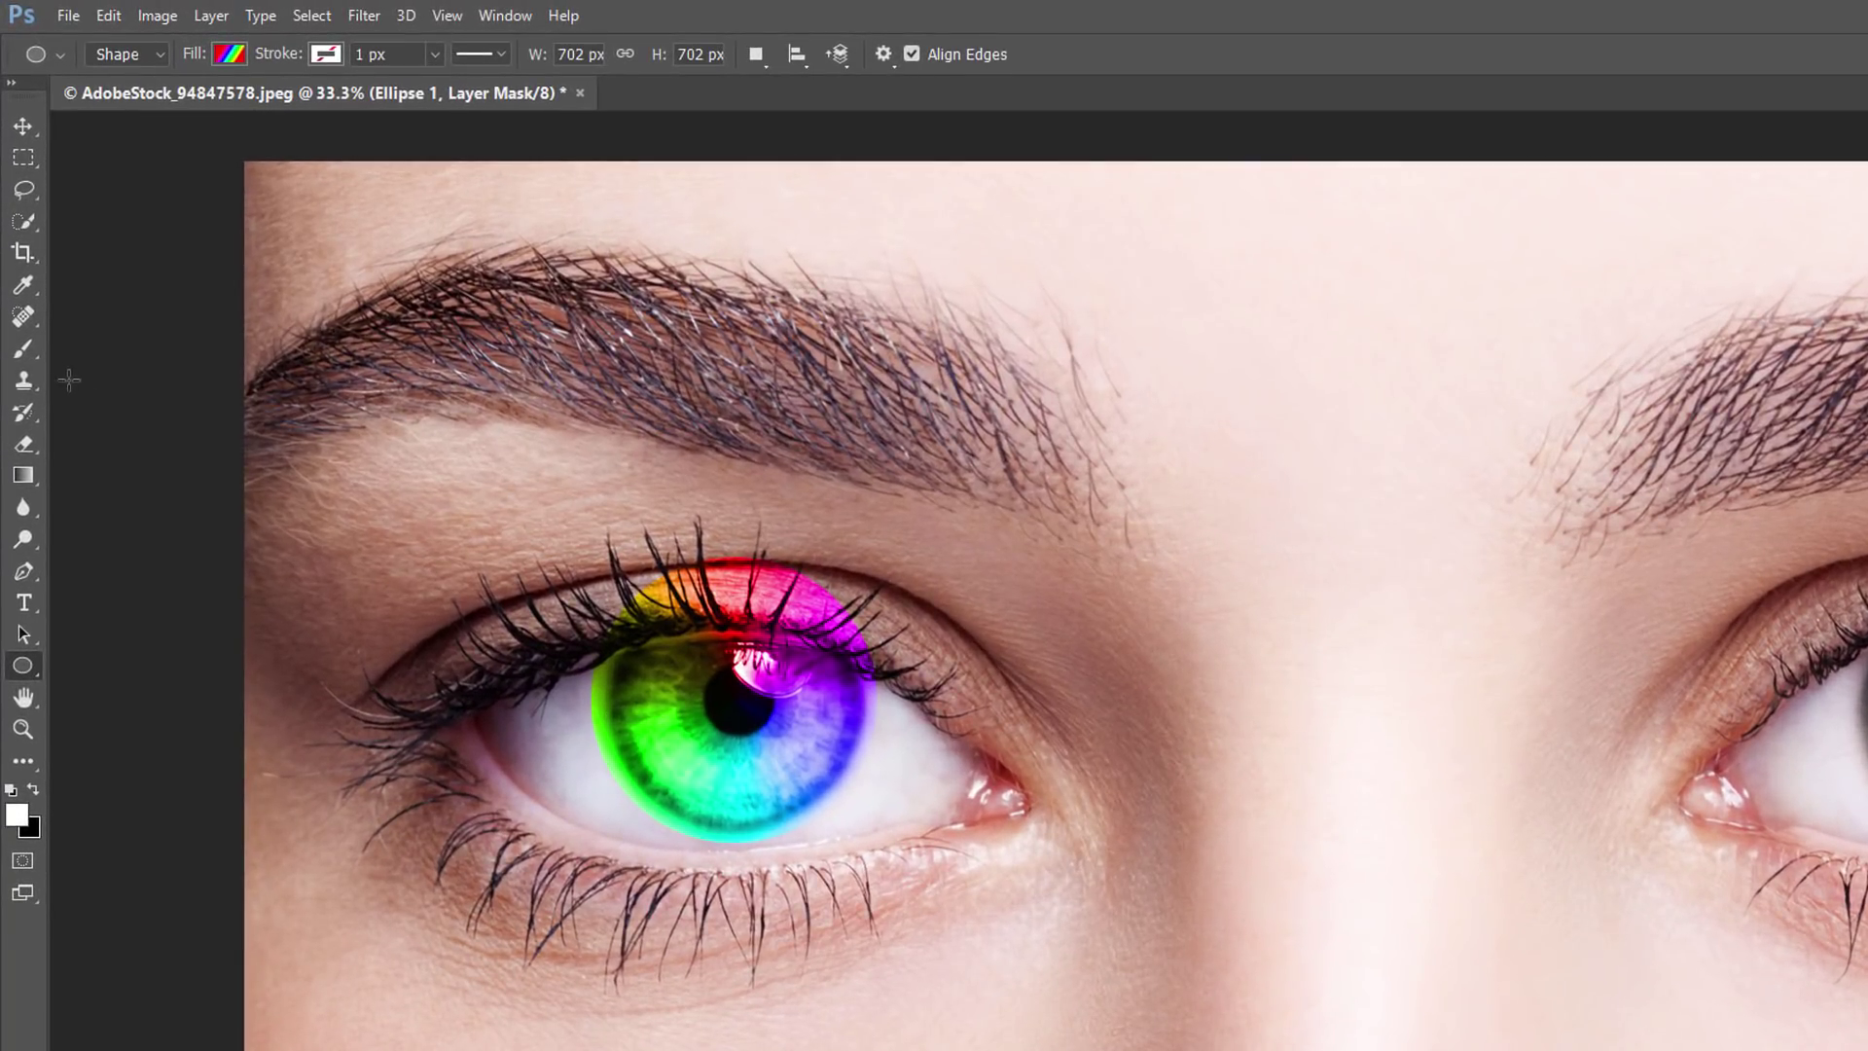
Step: Select the Brush tool for painting on the Ellipse 1 mask
{"action": "left_click", "coordinate": [34, 352]}
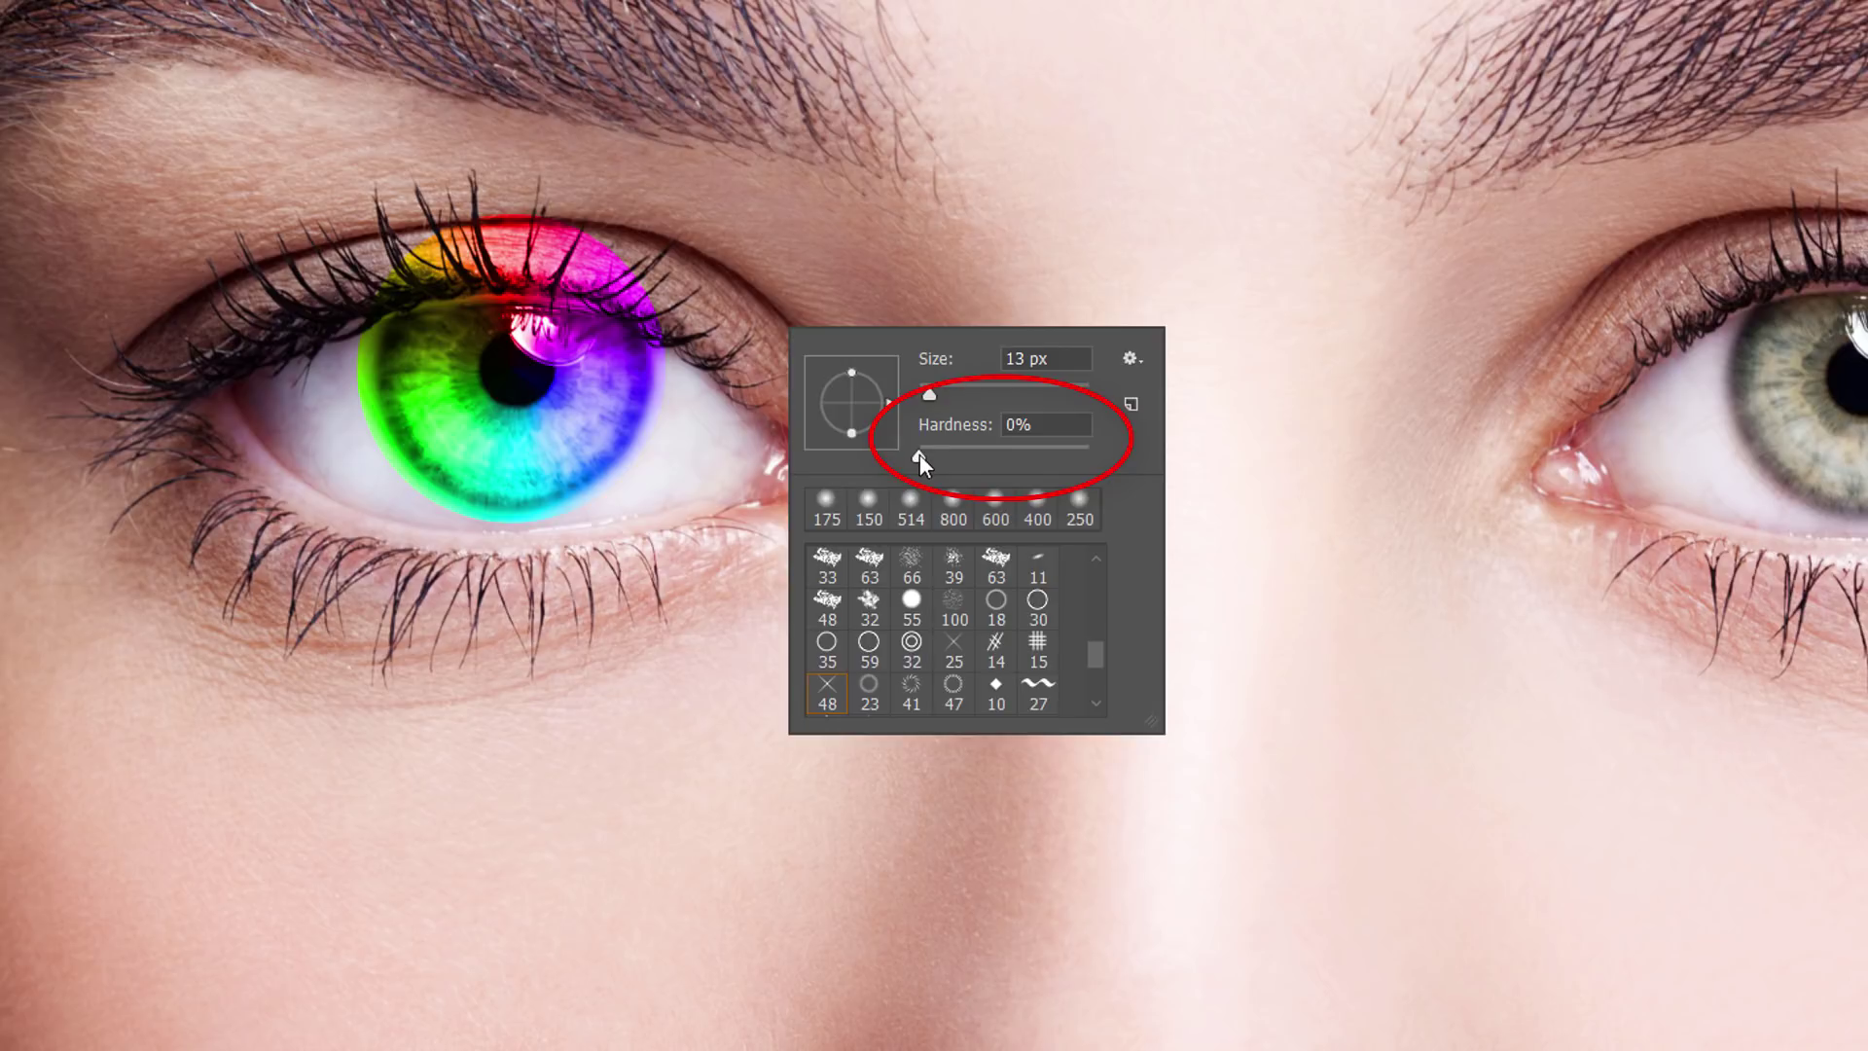
Step: Raise the mask brush hardness from 0% to 5%
{"action": "left_click_drag", "start_coordinate": [920, 455], "coordinate": [908, 452]}
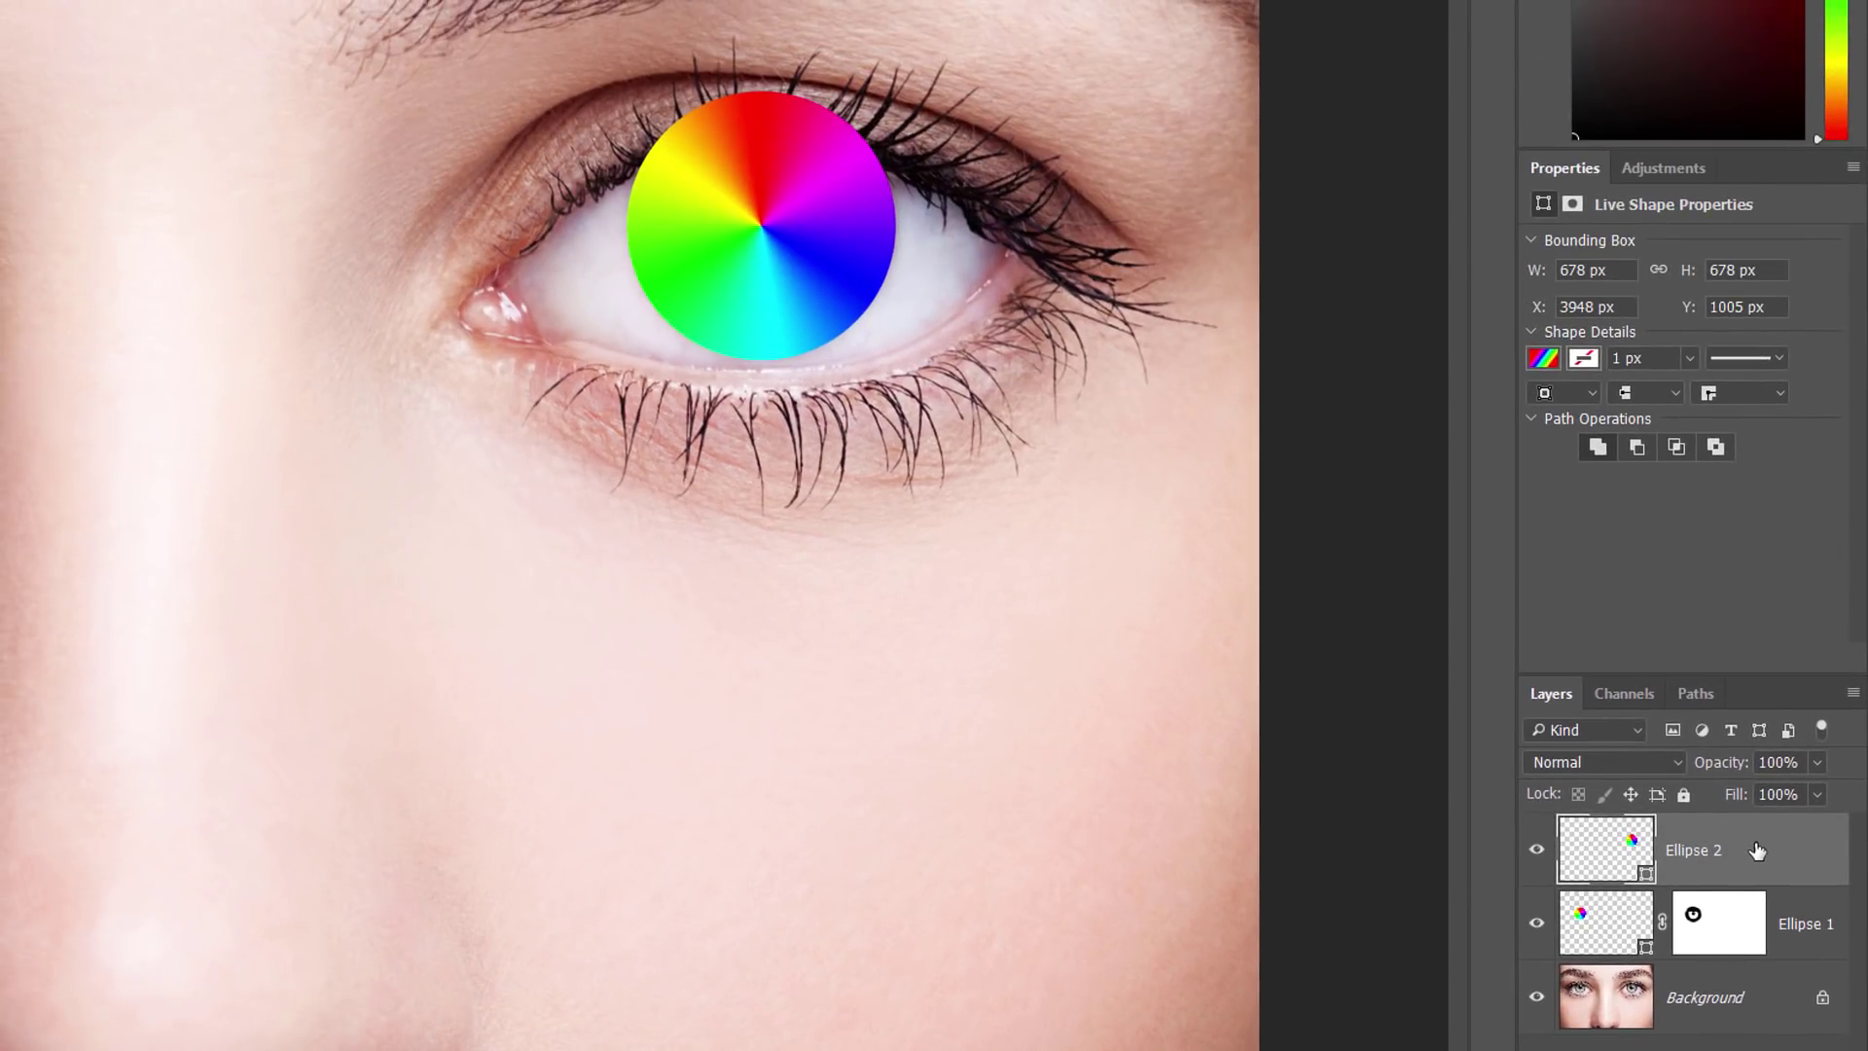
Step: Set the Ellipse 2 layer's blend mode to Color
{"action": "left_click", "coordinate": [1632, 761]}
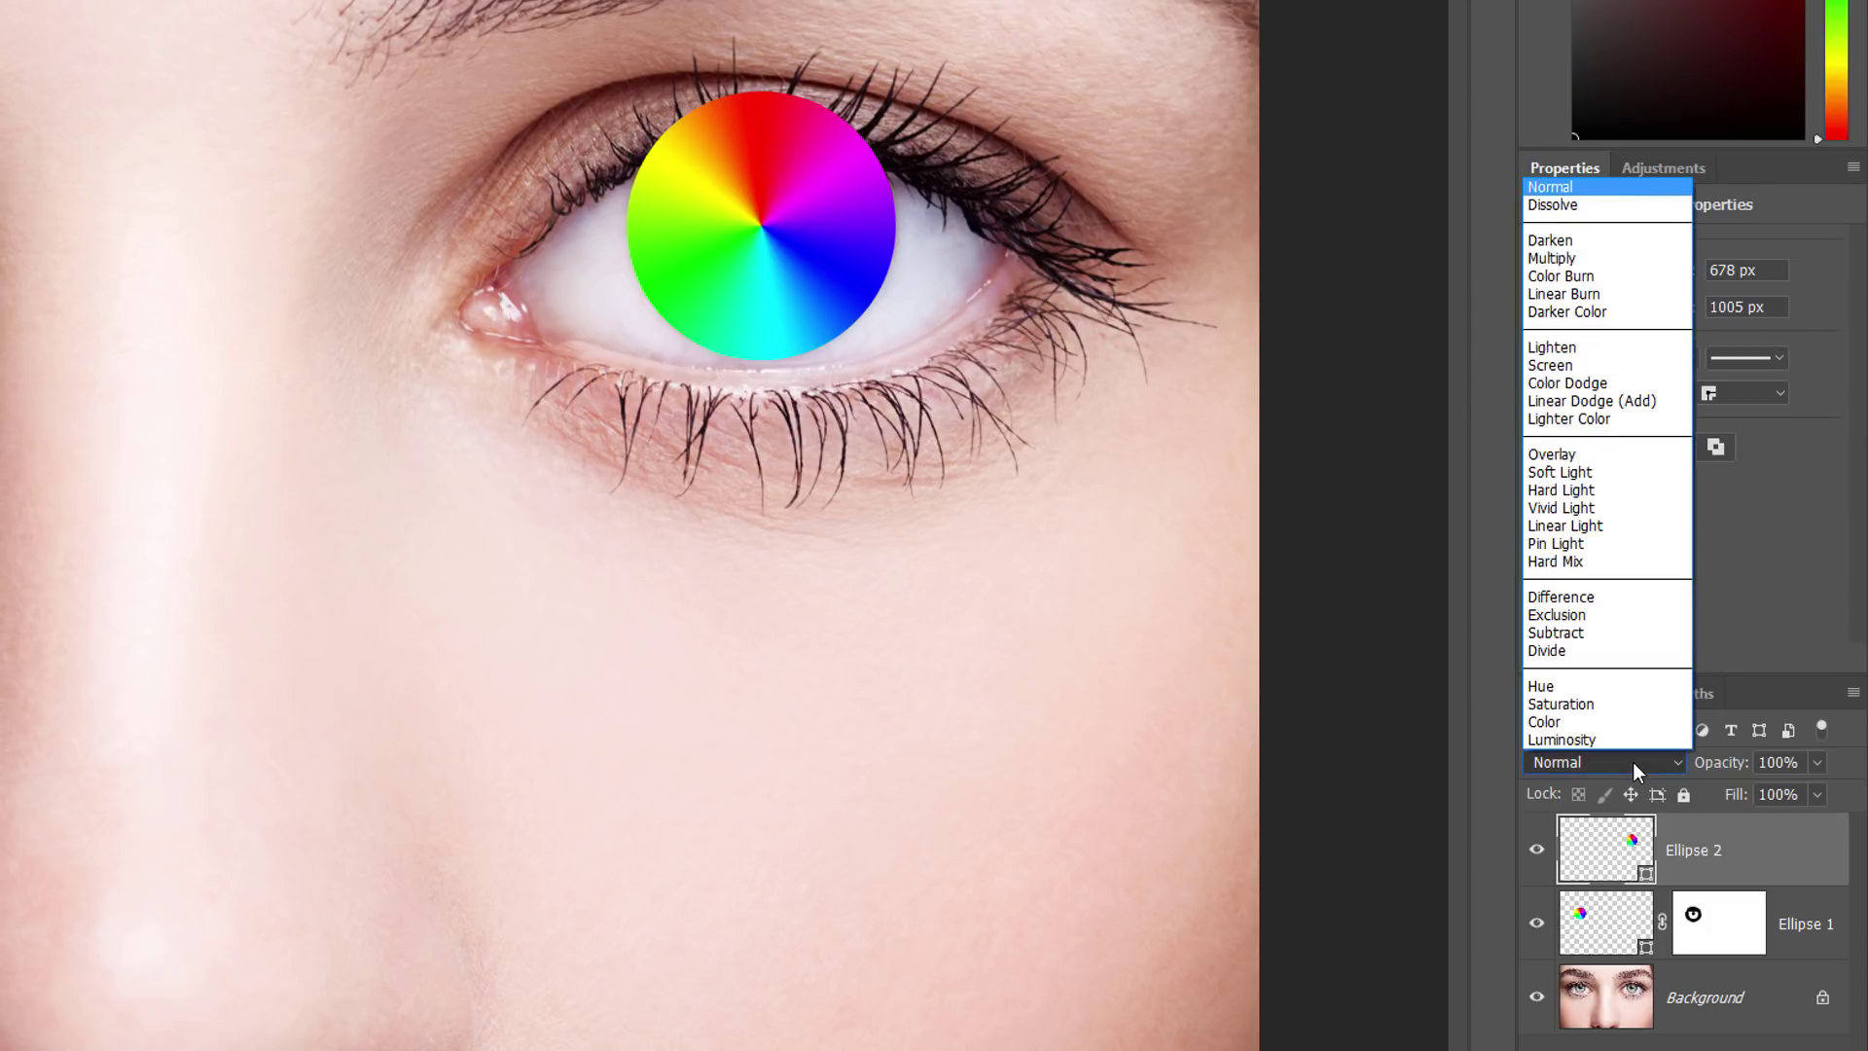
{"action": "left_click", "coordinate": [1631, 726]}
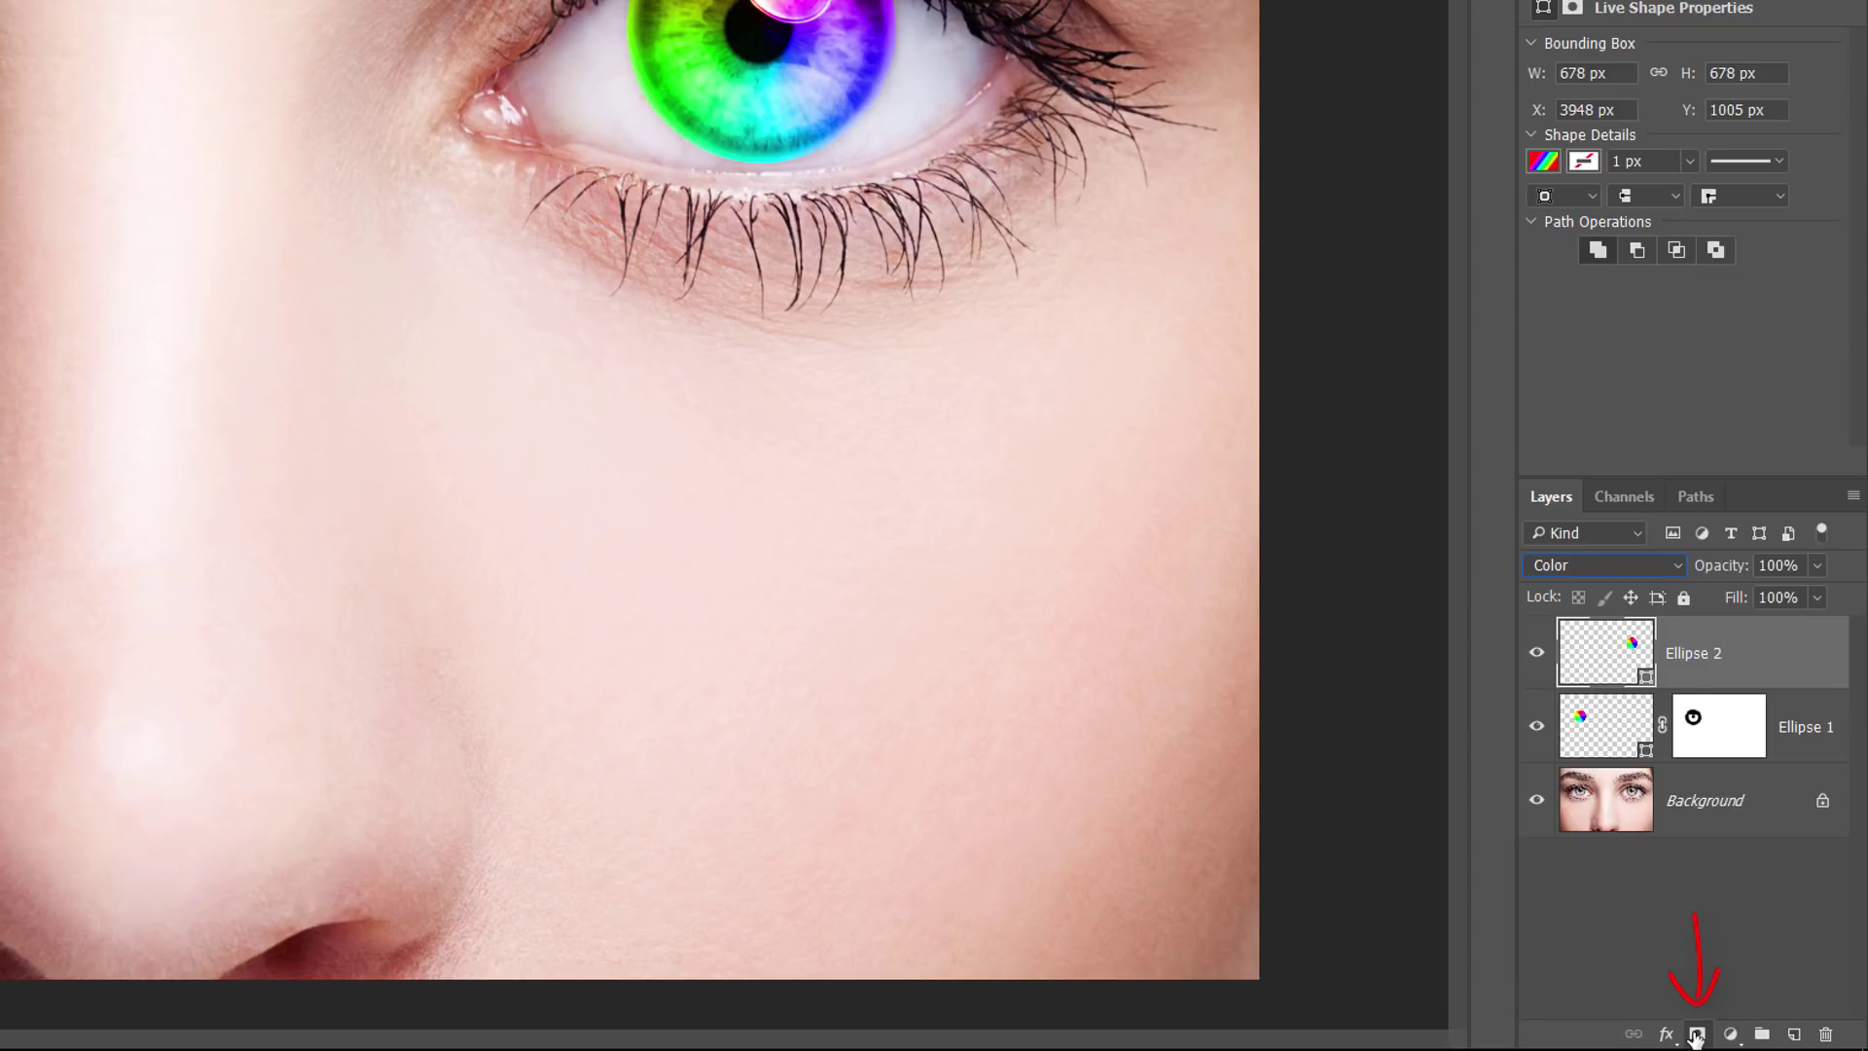
Step: Add a layer mask to Ellipse 2 and select the Brush tool
{"action": "left_click", "coordinate": [1696, 1034]}
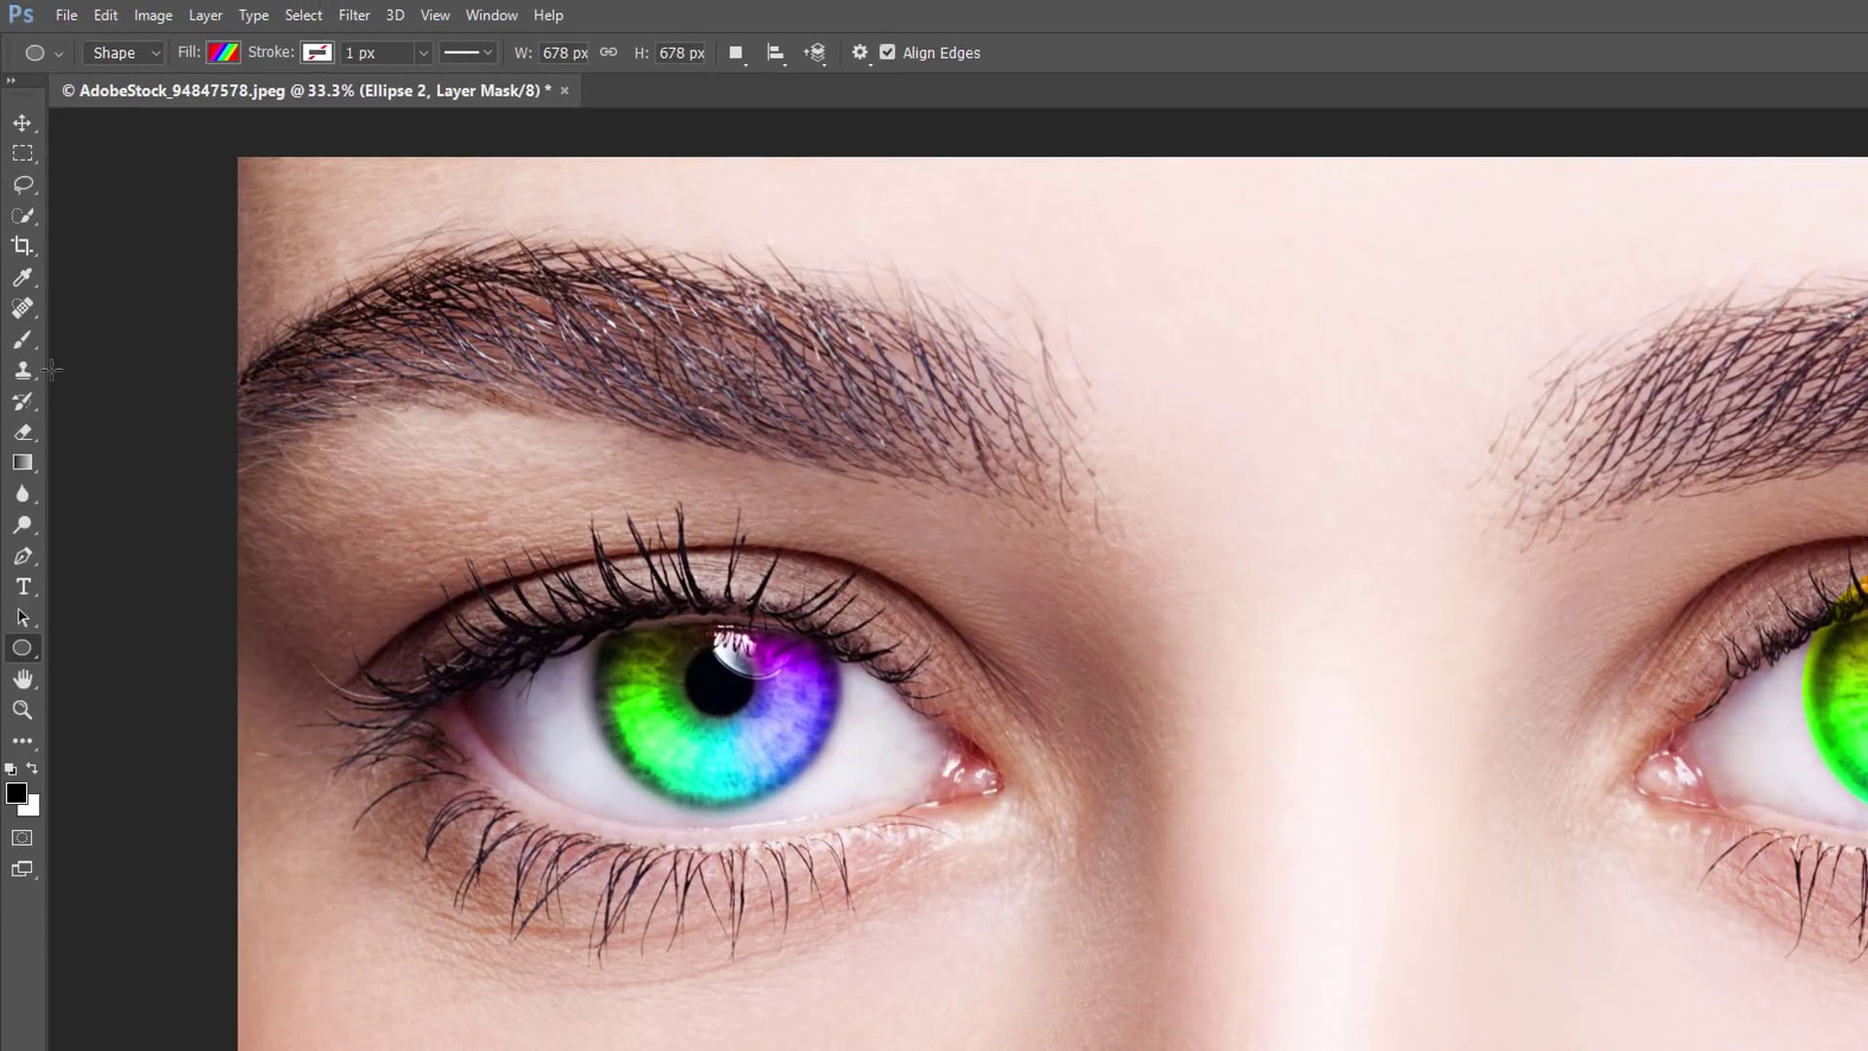
{"action": "left_click", "coordinate": [26, 343]}
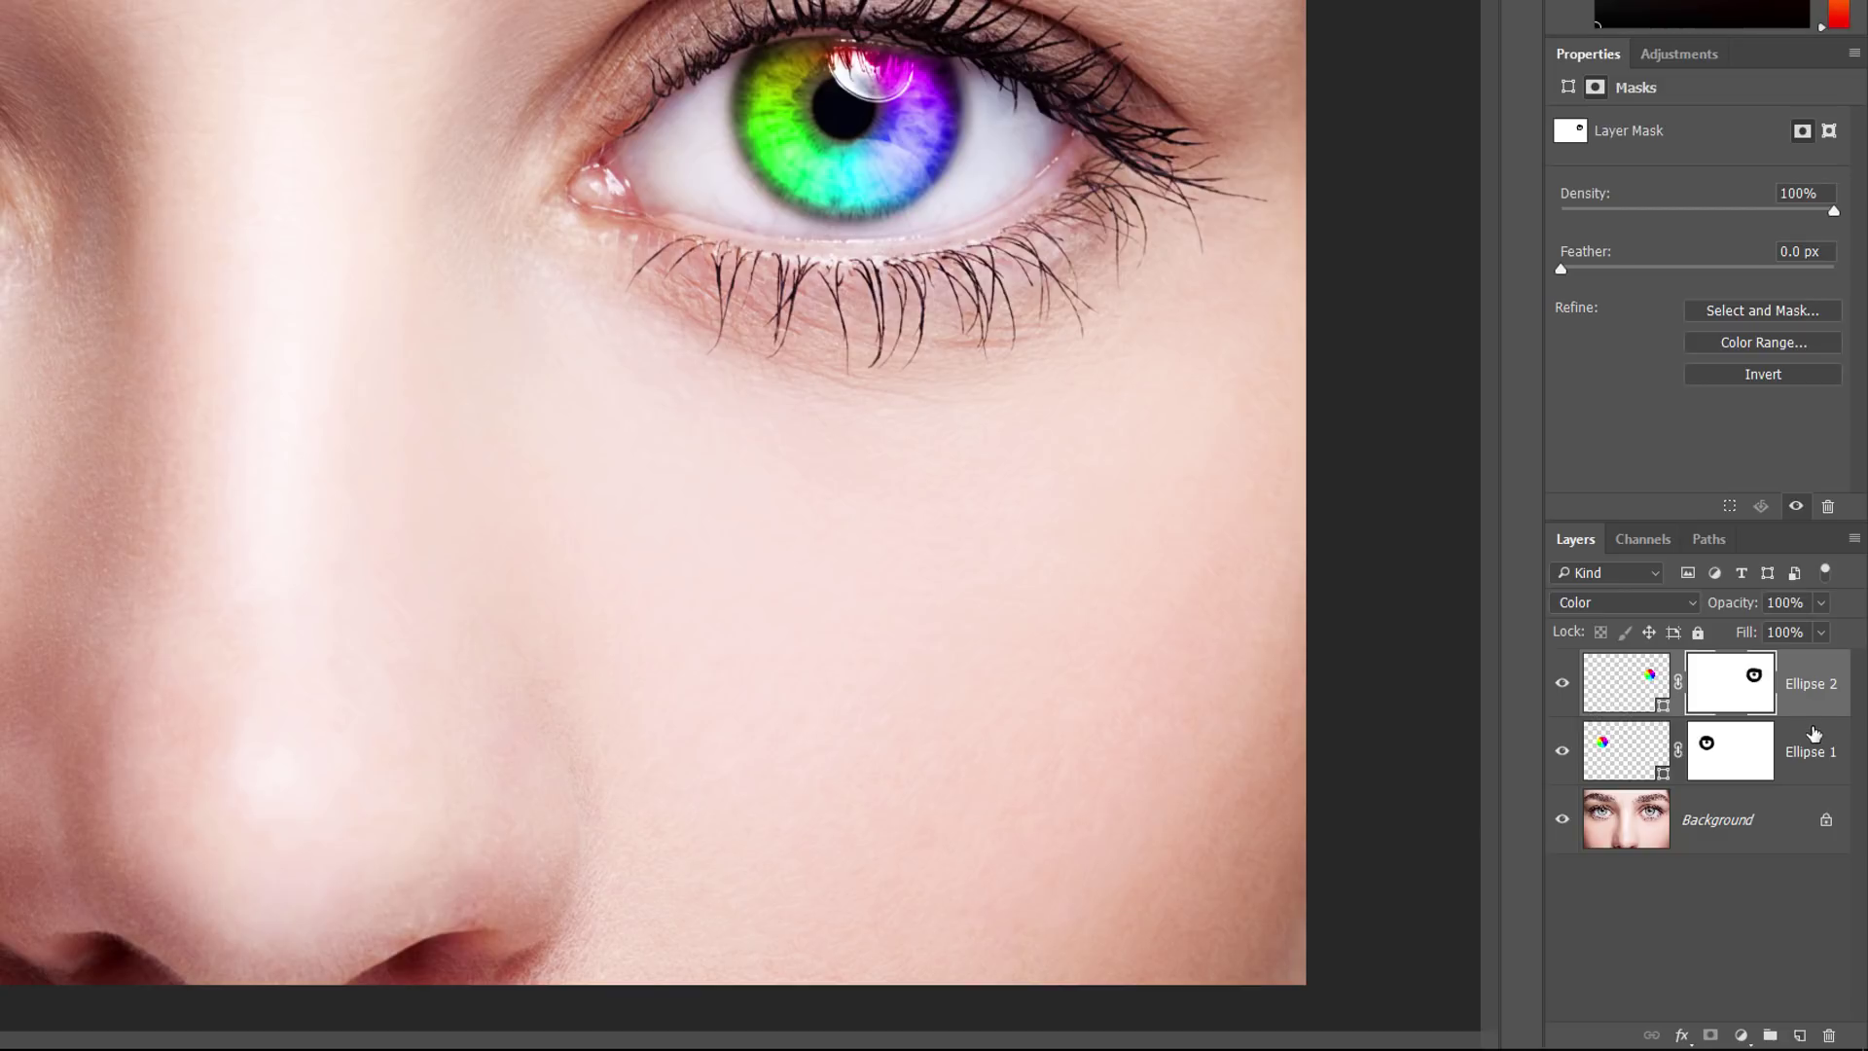
Step: Select both Ellipse 1 and Ellipse 2 layers and set their opacity to 80%
{"action": "left_click", "coordinate": [1813, 755]}
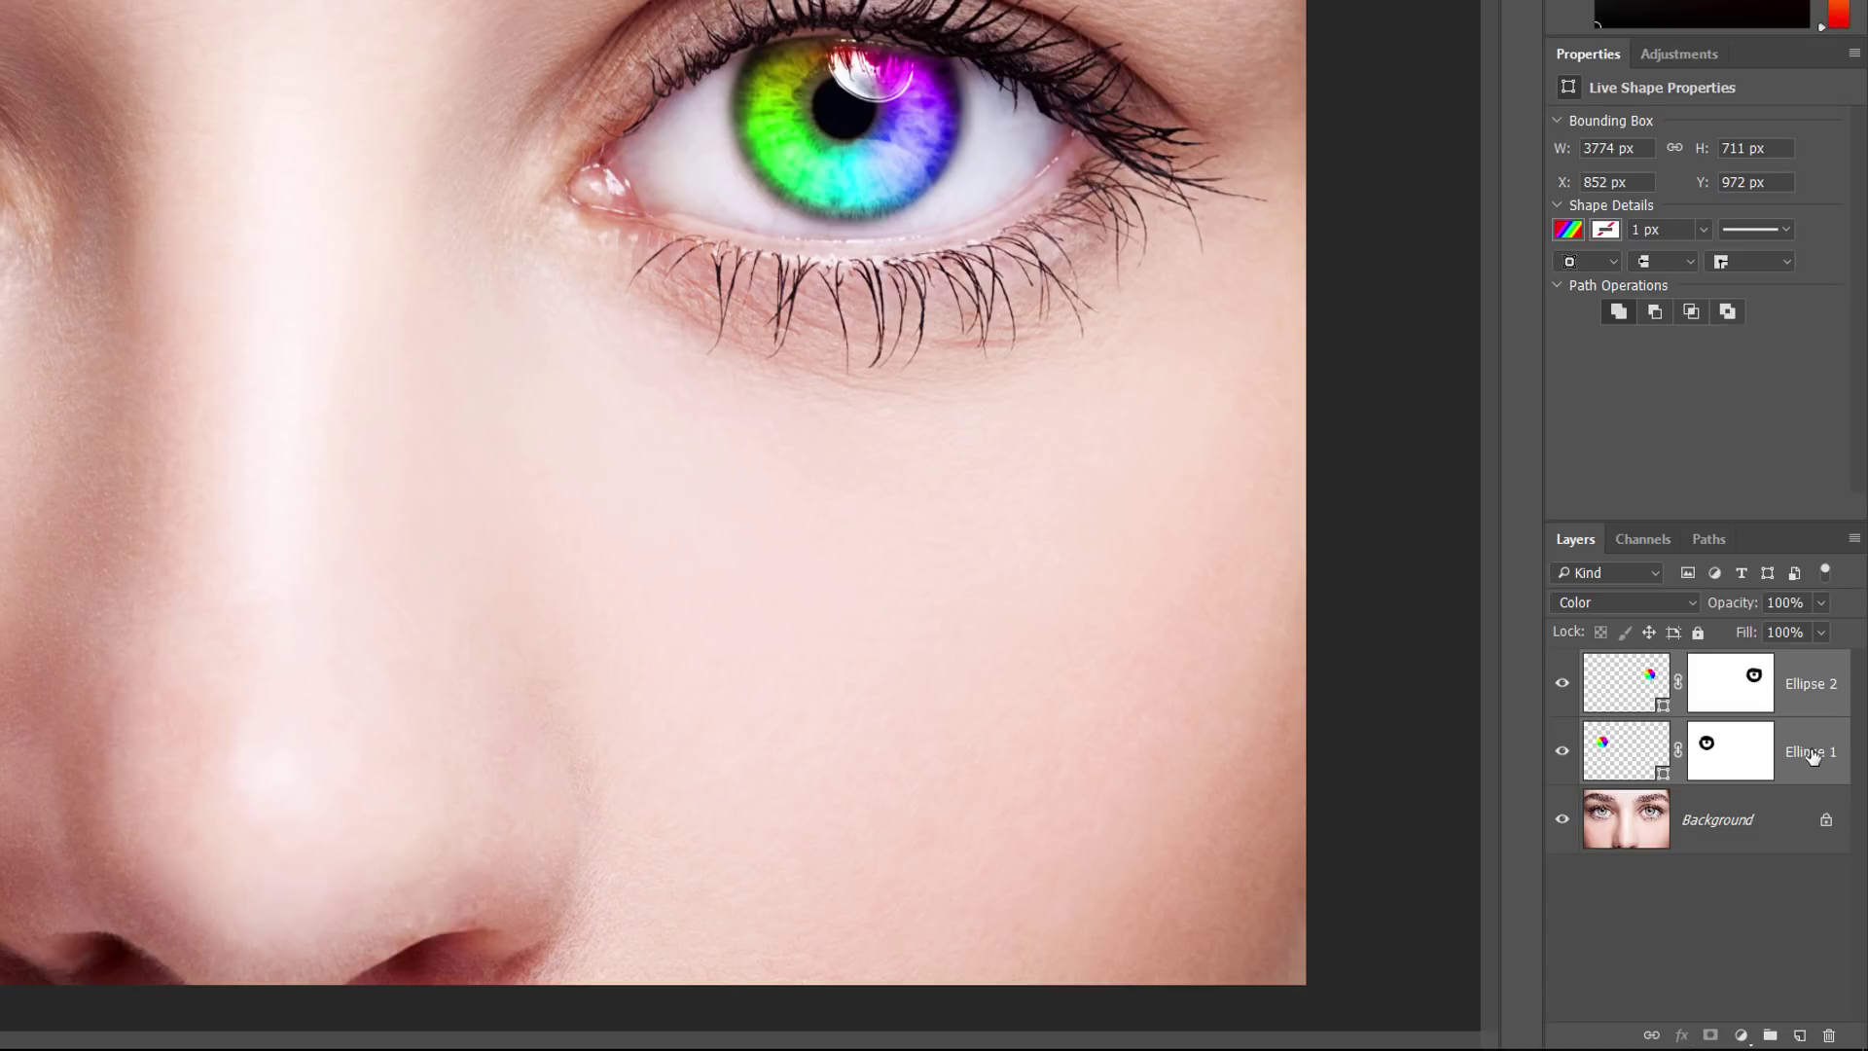
{"action": "left_click", "coordinate": [1820, 604]}
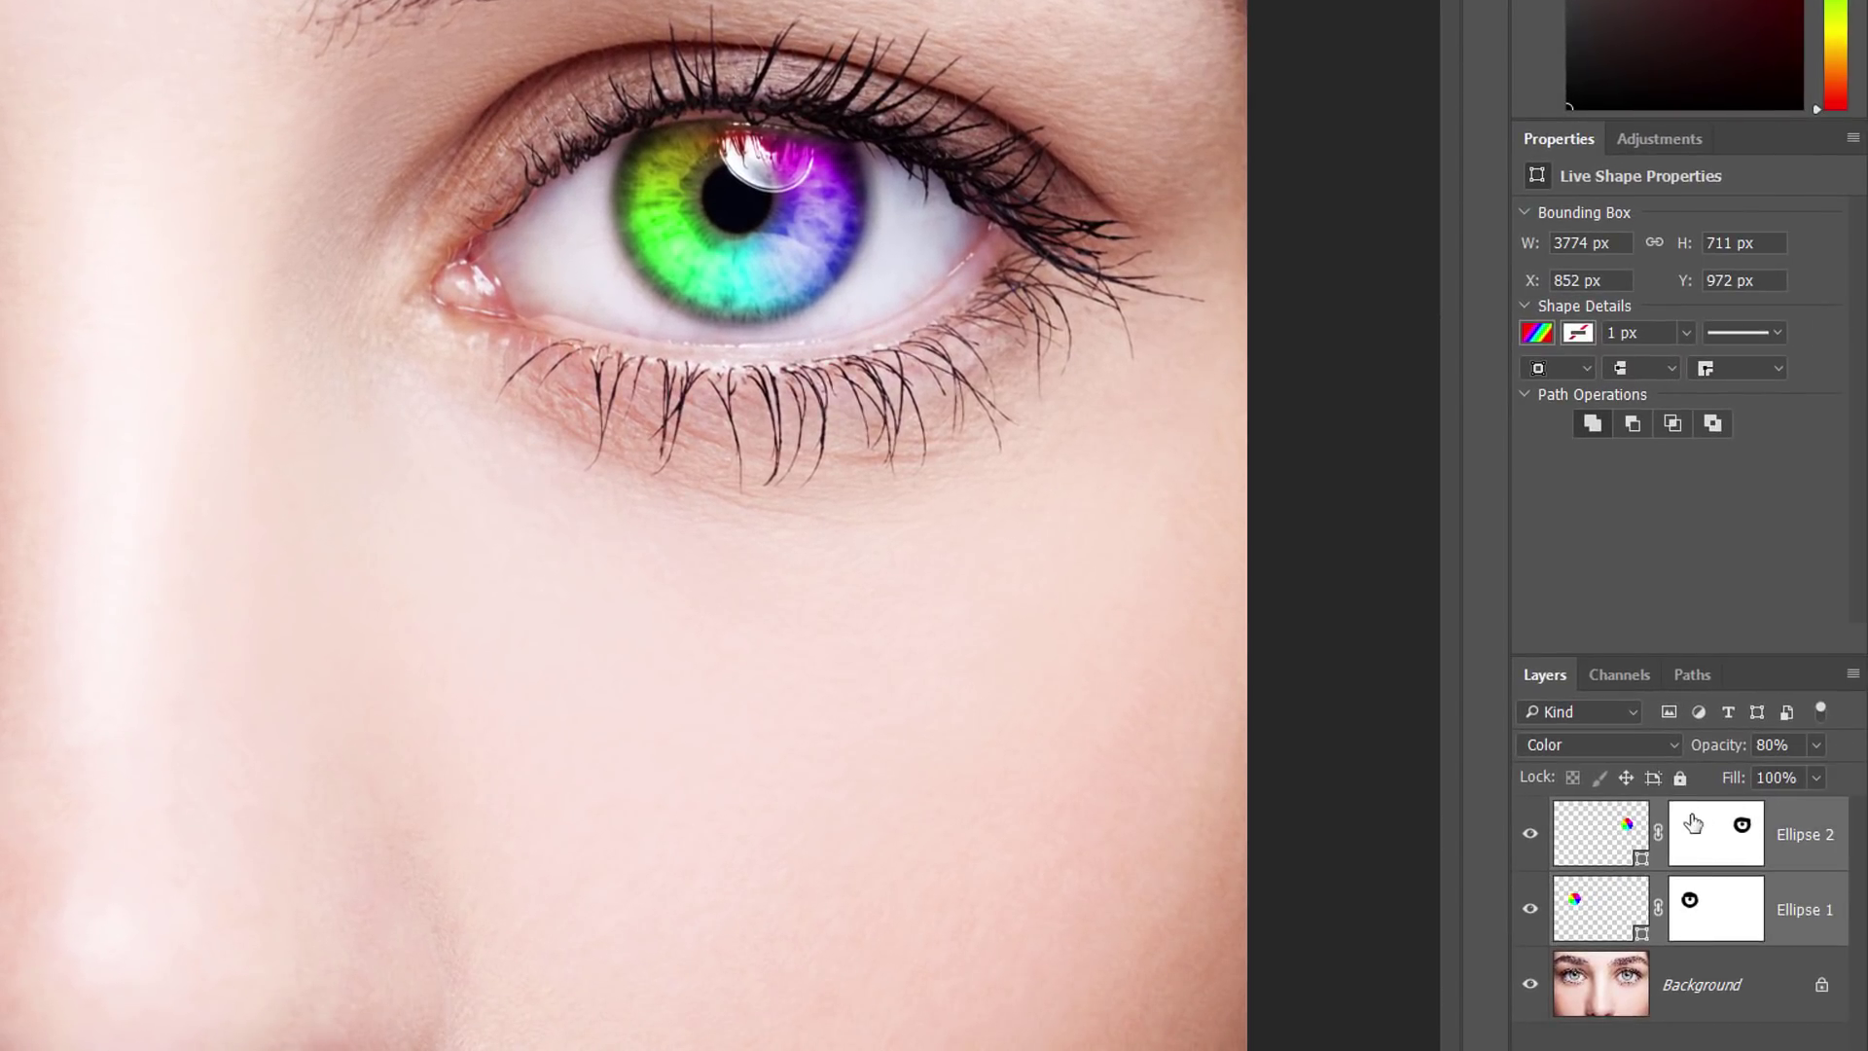
Step: Turn on Reverse in Ellipse 2's Gradient Fill to flip its rainbow colour order
{"action": "double_click", "coordinate": [1605, 835]}
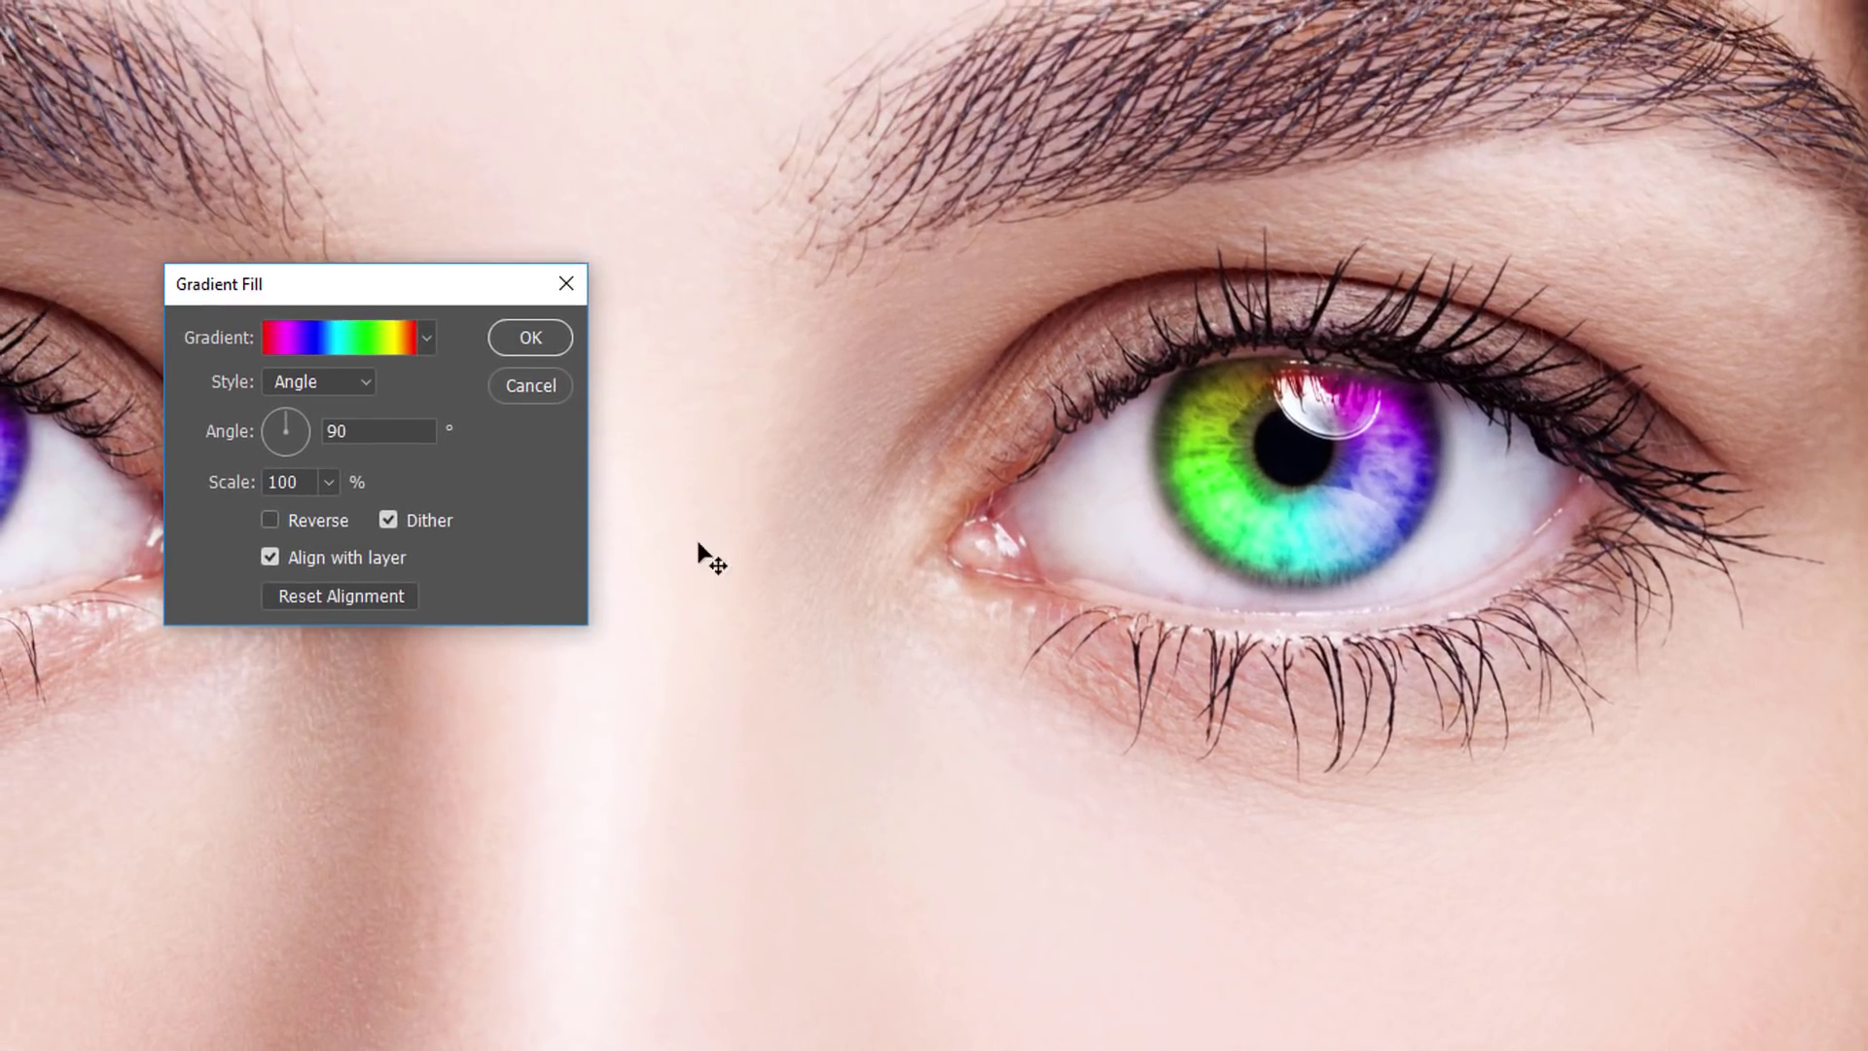
{"action": "left_click_drag", "start_coordinate": [448, 280], "coordinate": [879, 289]}
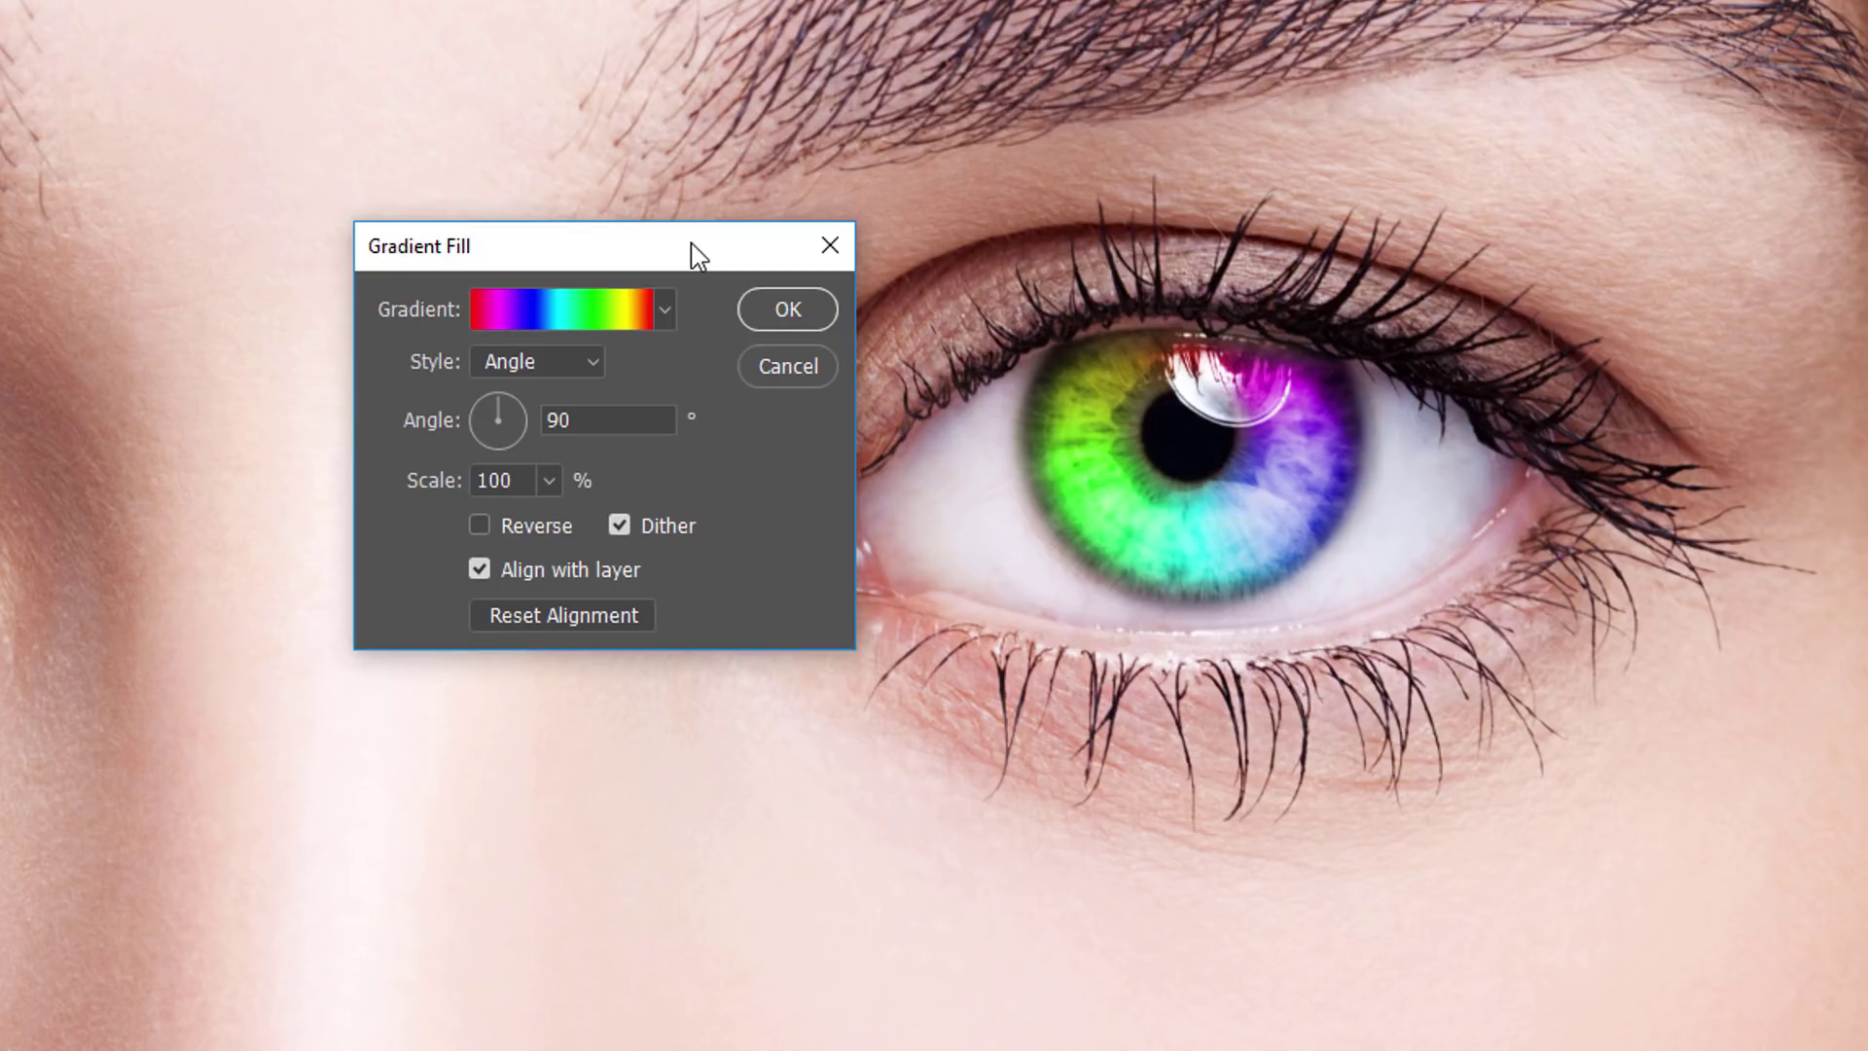
{"action": "left_click", "coordinate": [480, 525]}
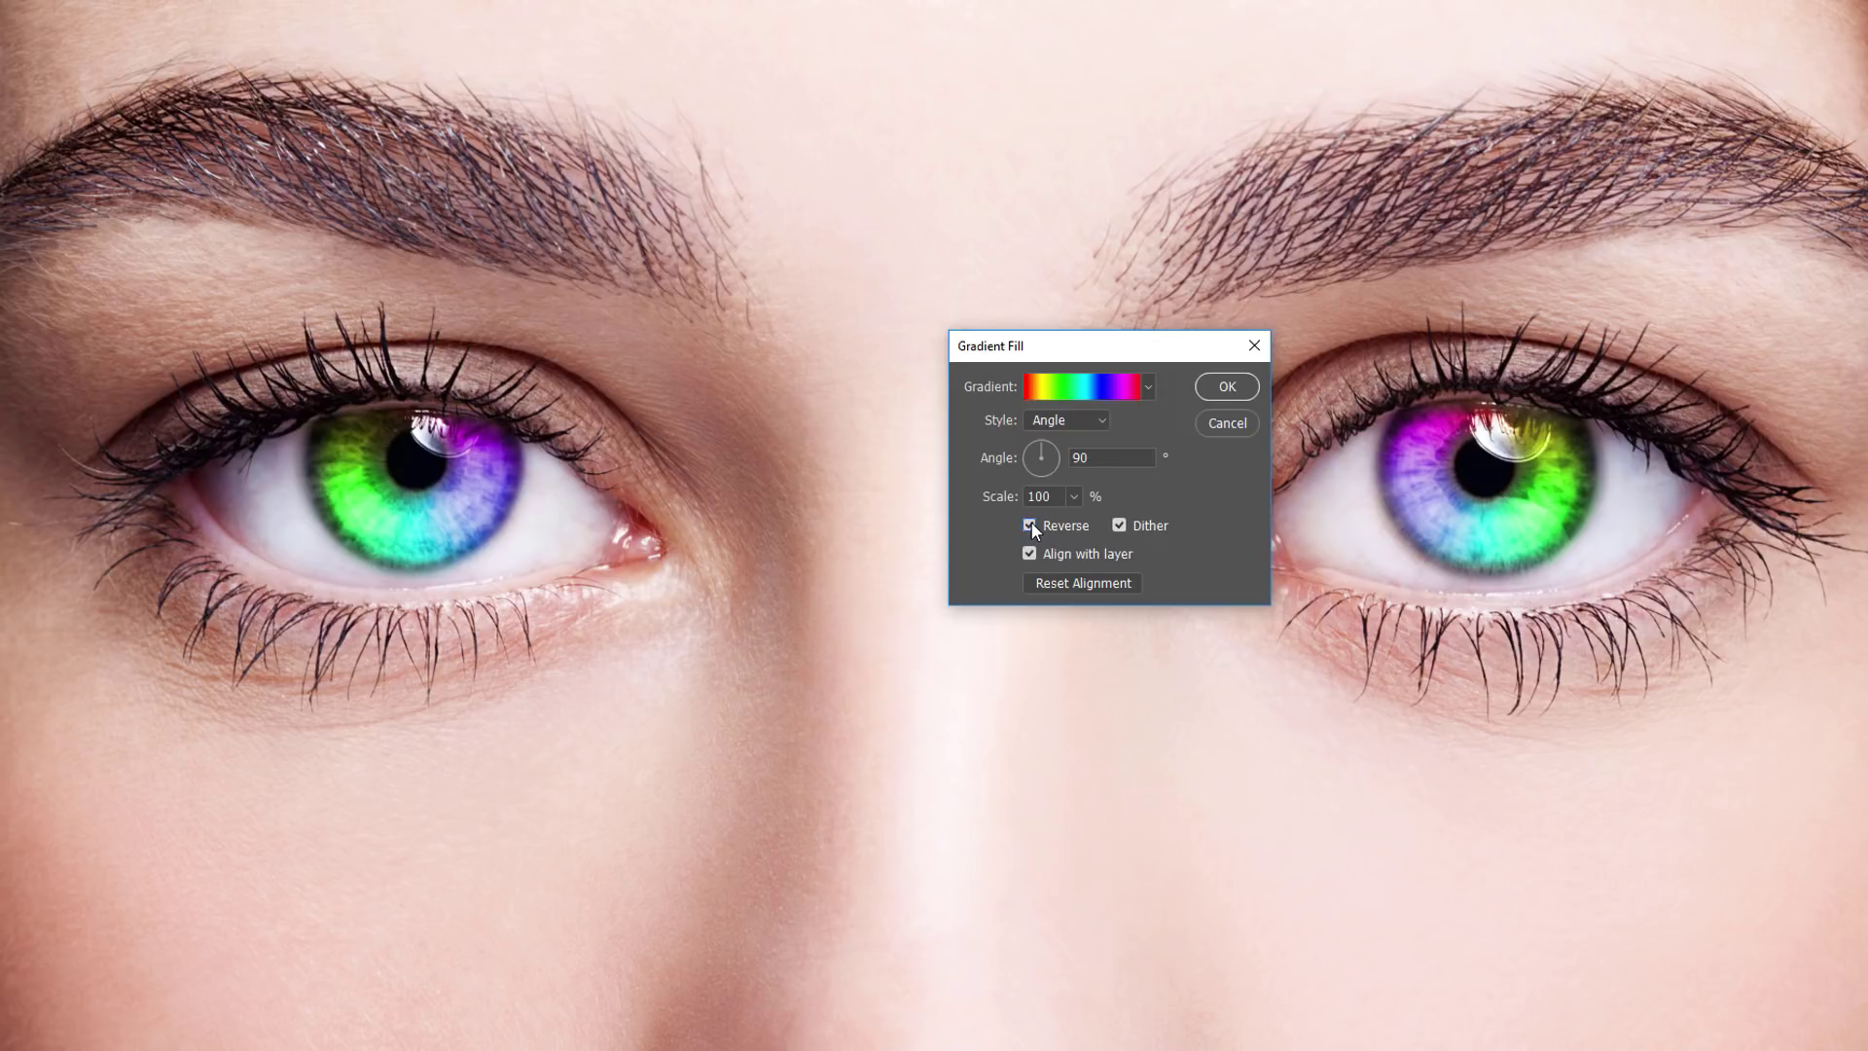
Step: Set Ellipse 2's gradient angle to -90 degrees
{"action": "left_click", "coordinate": [1047, 452]}
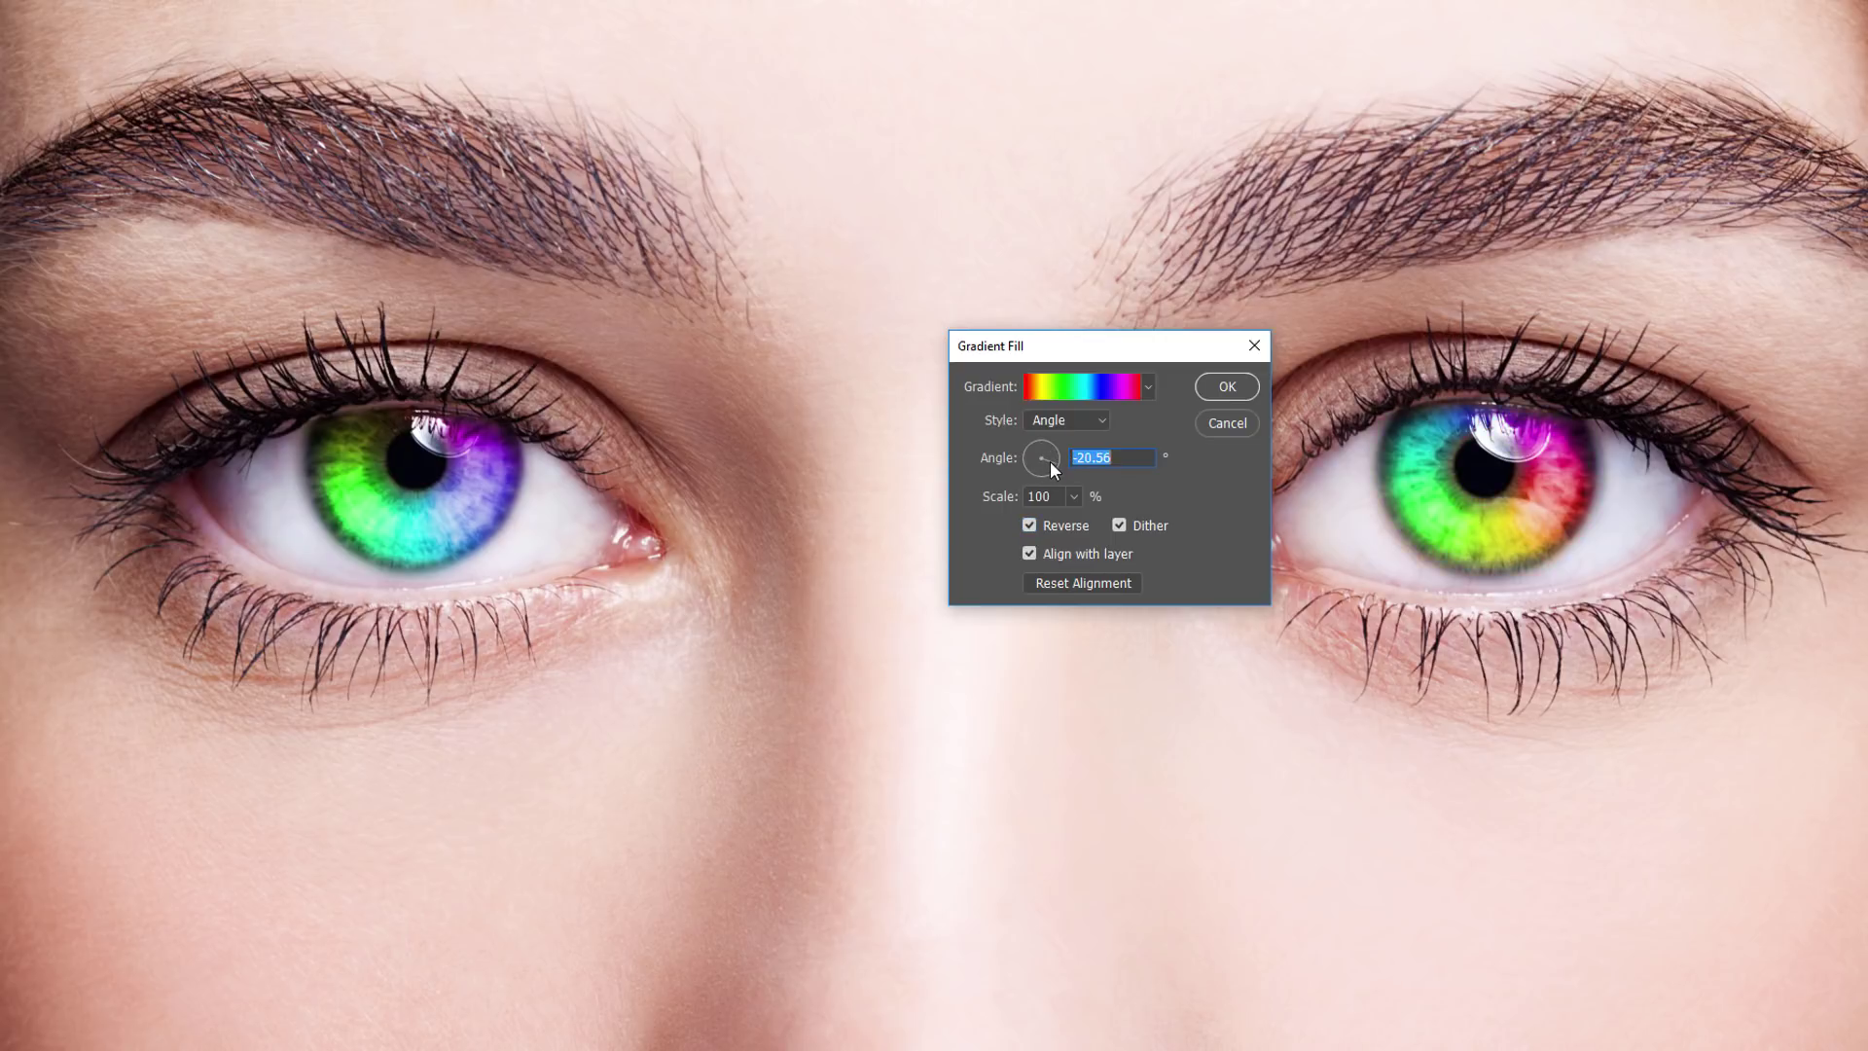
{"action": "left_click_drag", "start_coordinate": [1050, 460], "coordinate": [1041, 447]}
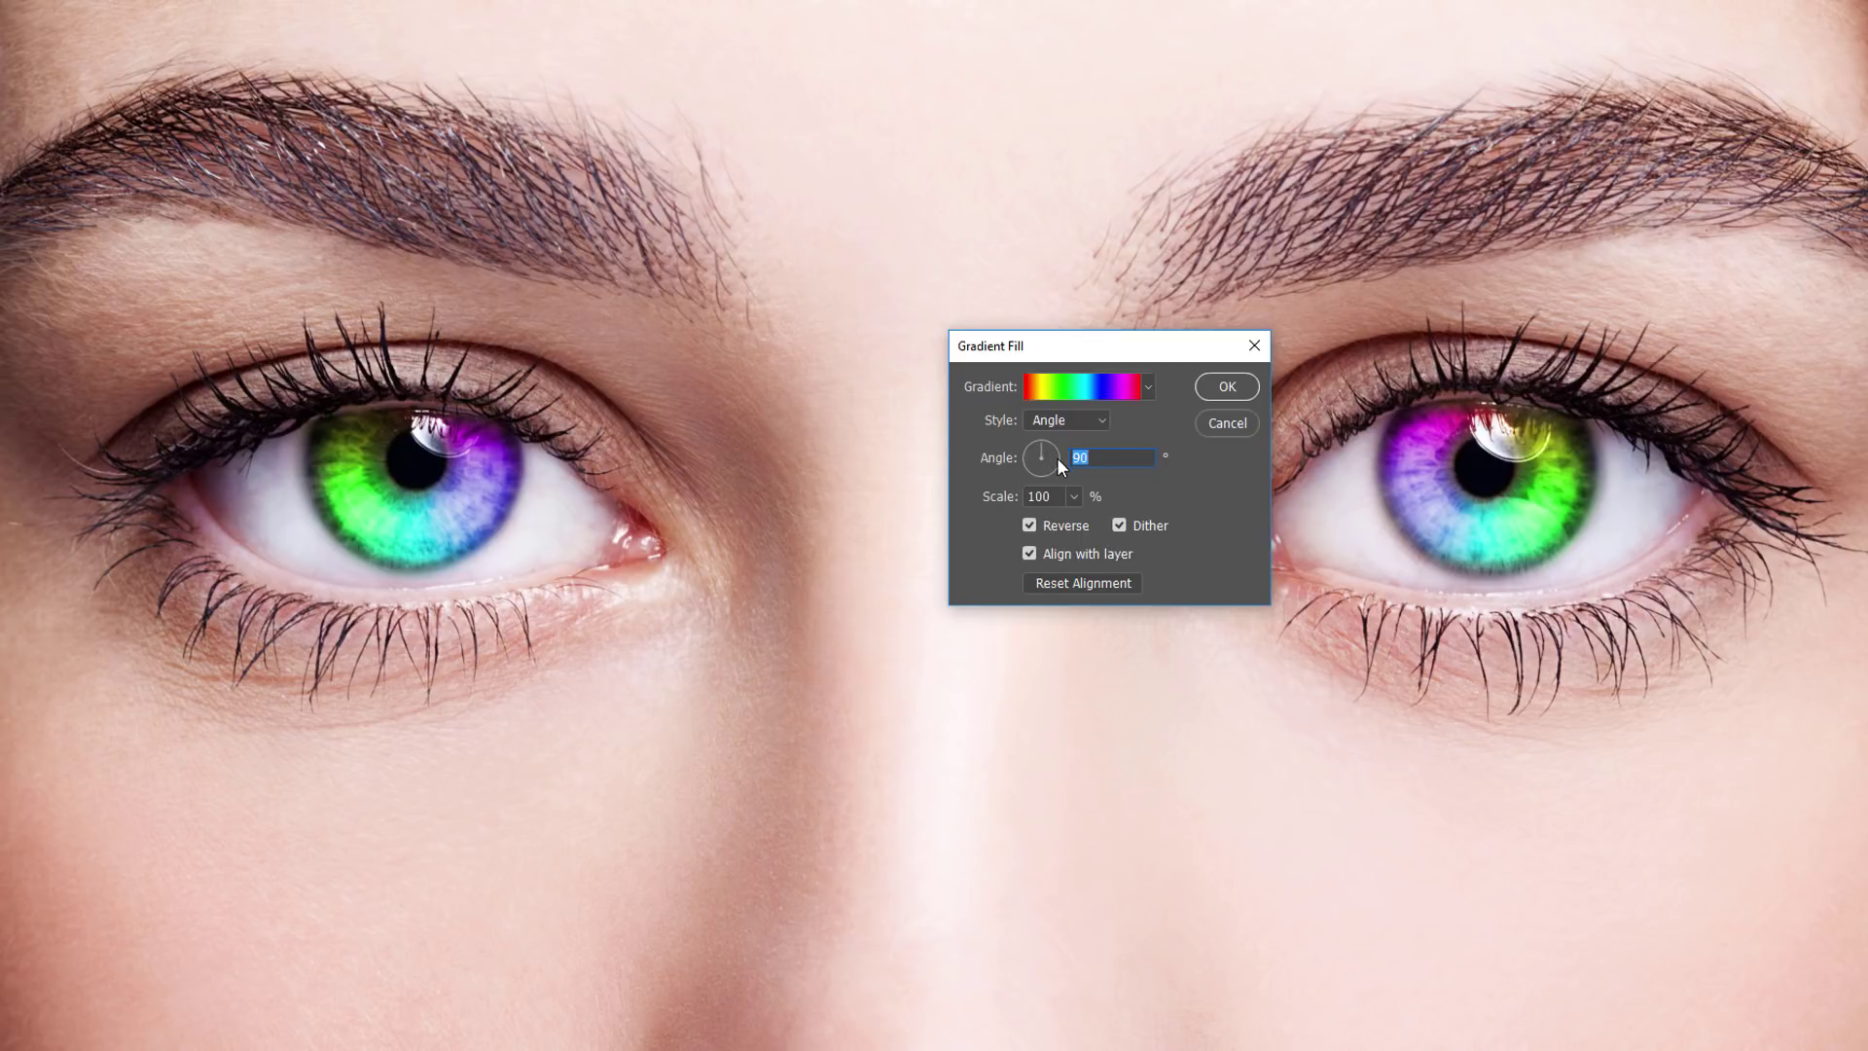
{"action": "type", "text": "90"}
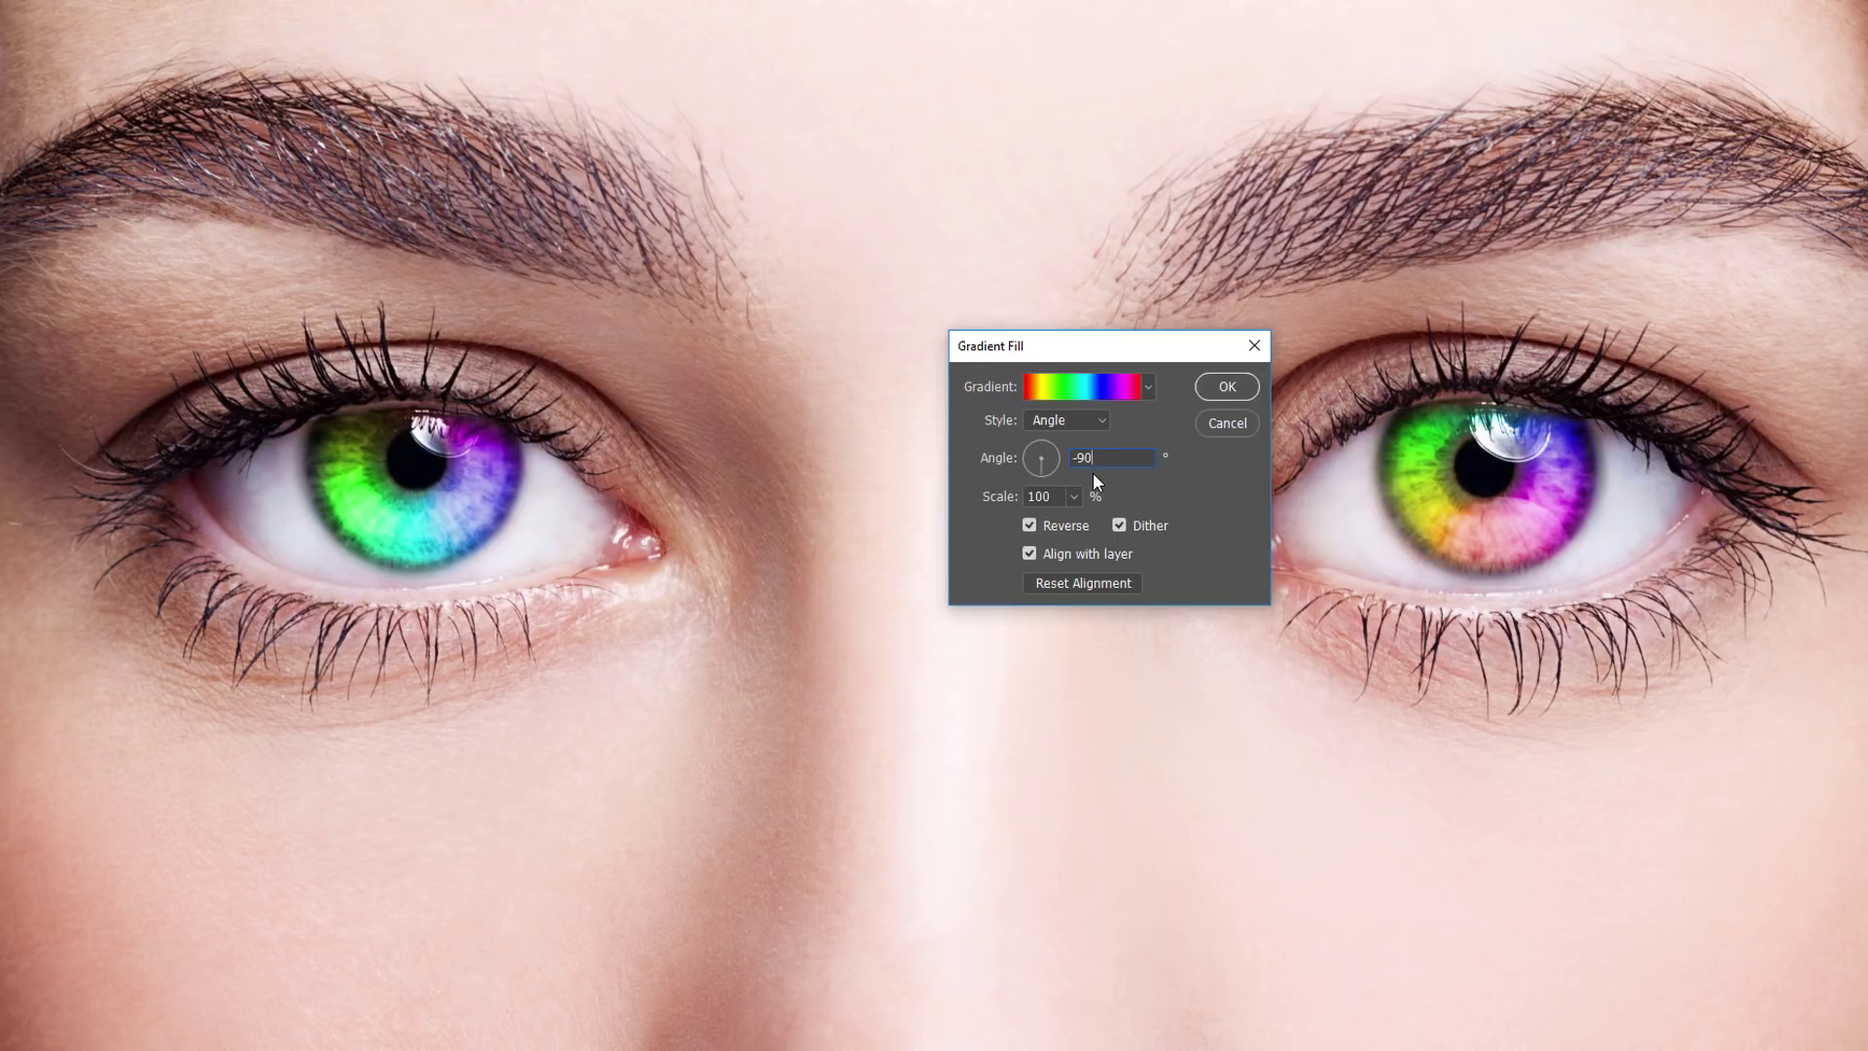
Step: Change Ellipse 2's gradient style to Radial
{"action": "left_click", "coordinate": [1079, 424]}
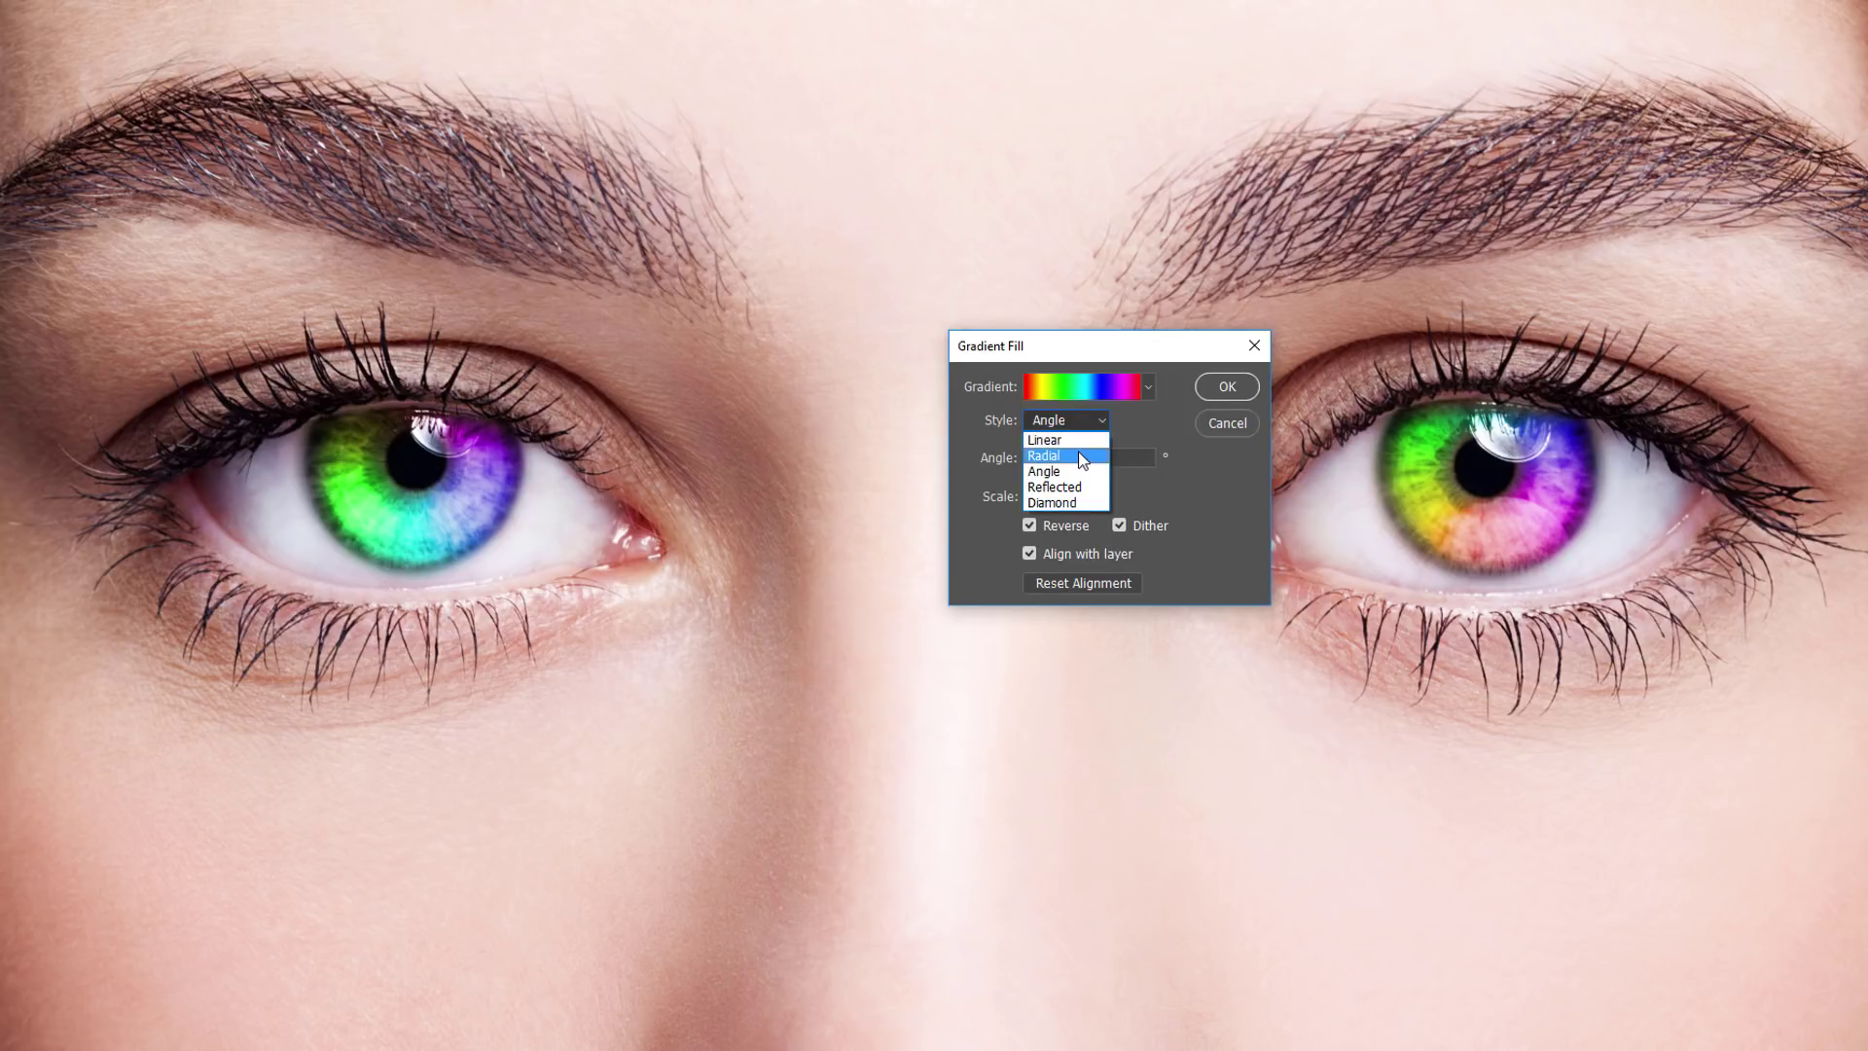
{"action": "left_click", "coordinate": [1080, 455]}
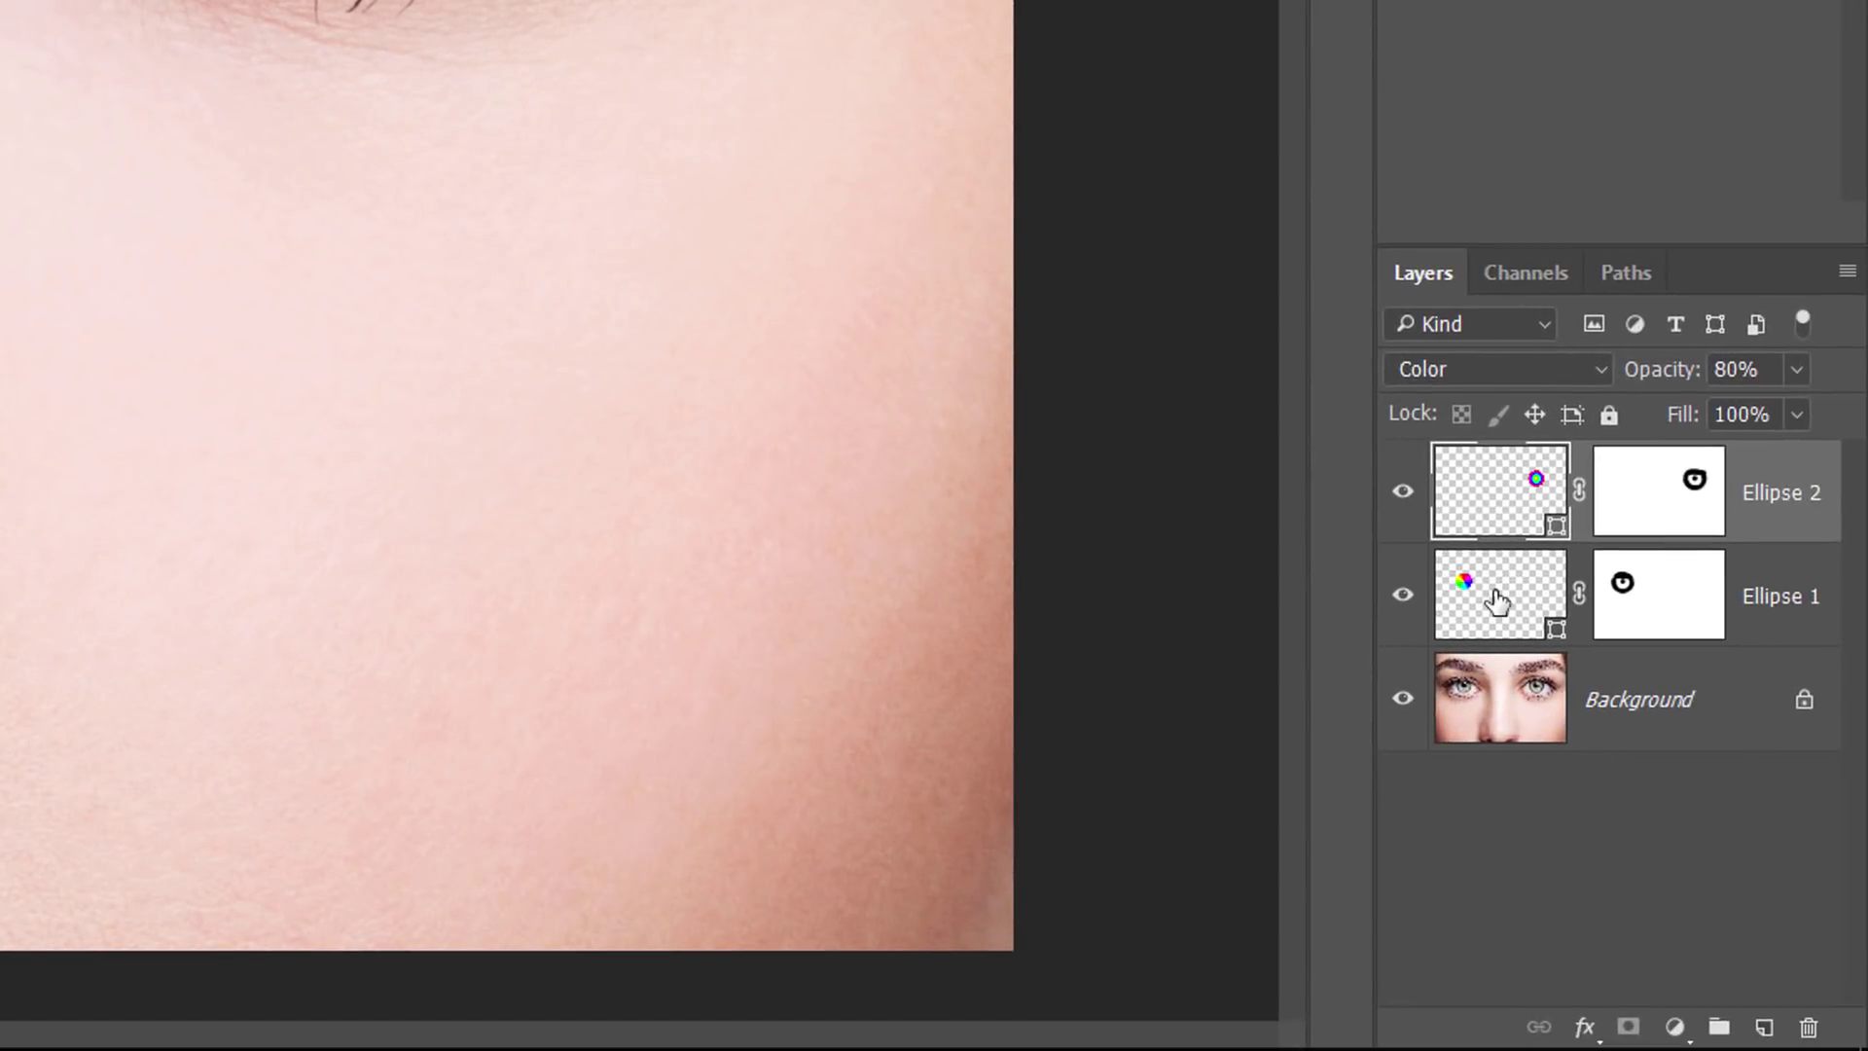
Step: Set Ellipse 1's Gradient Fill to Diamond style with Reverse turned on
{"action": "double_click", "coordinate": [1496, 601]}
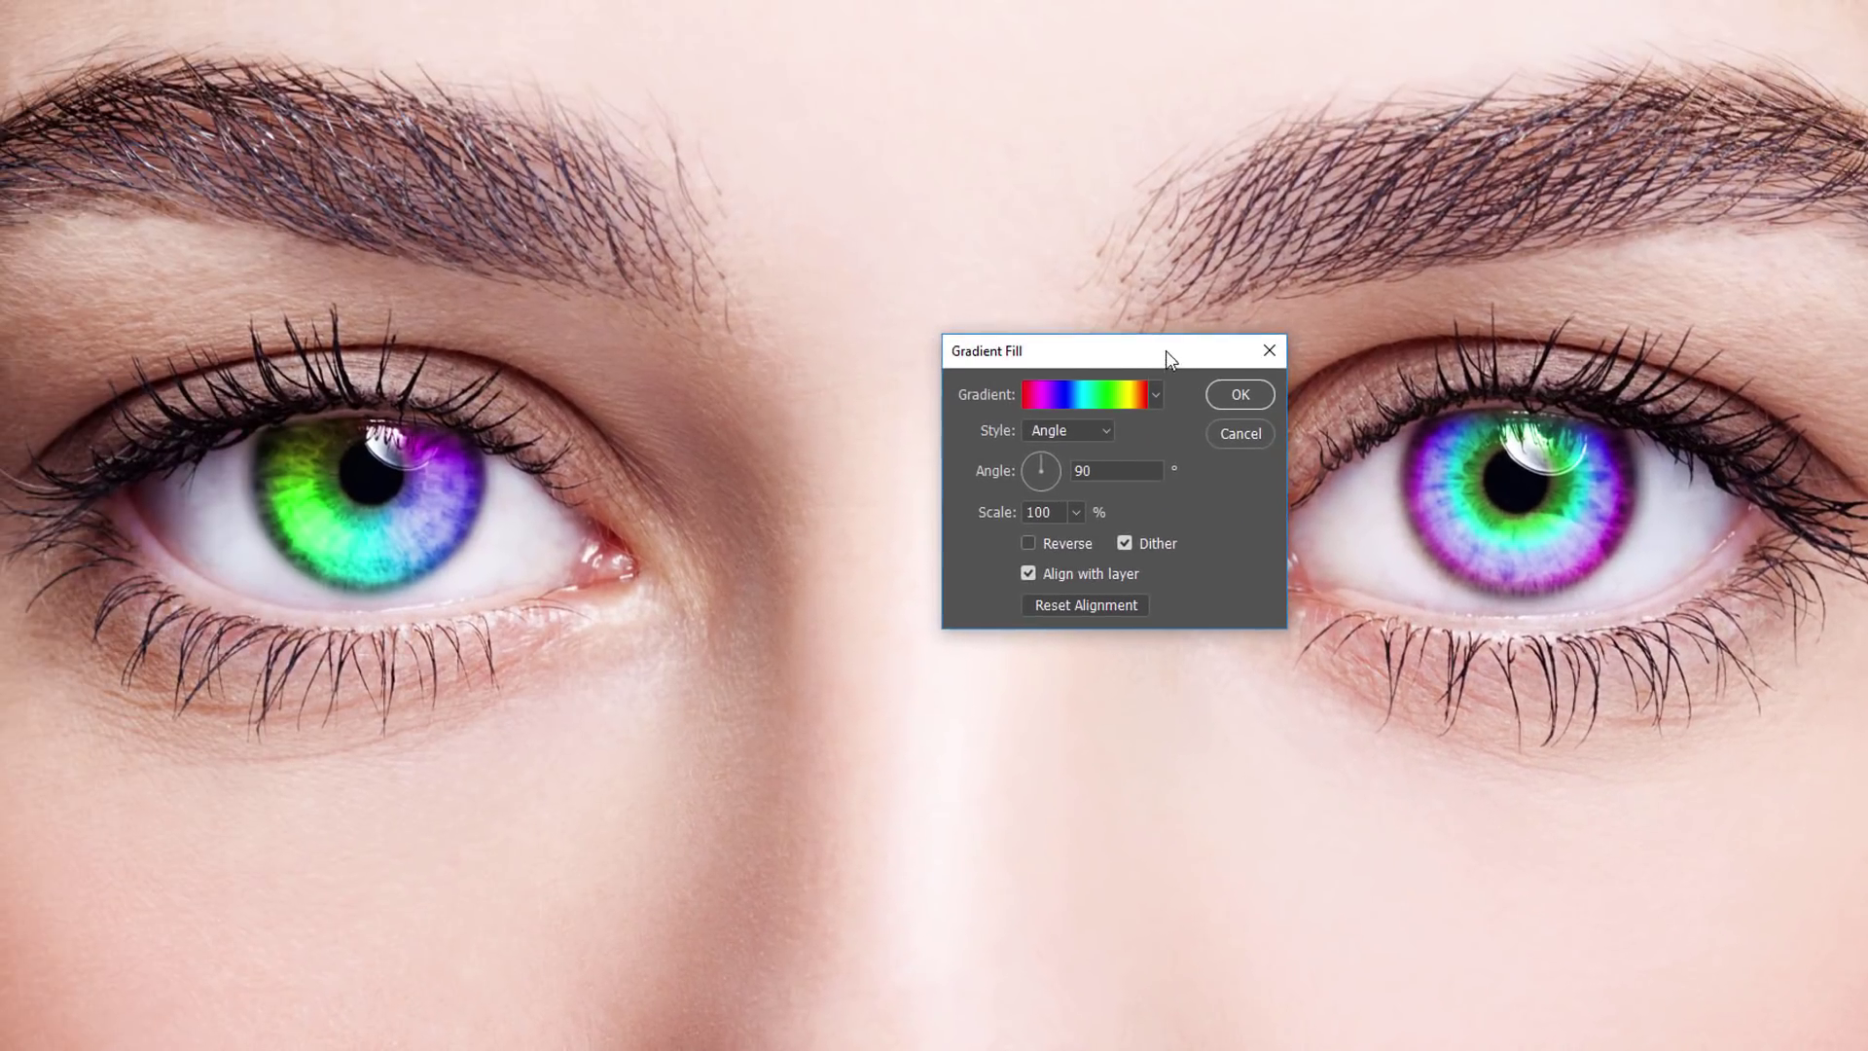
{"action": "left_click_drag", "start_coordinate": [1168, 351], "coordinate": [800, 353]}
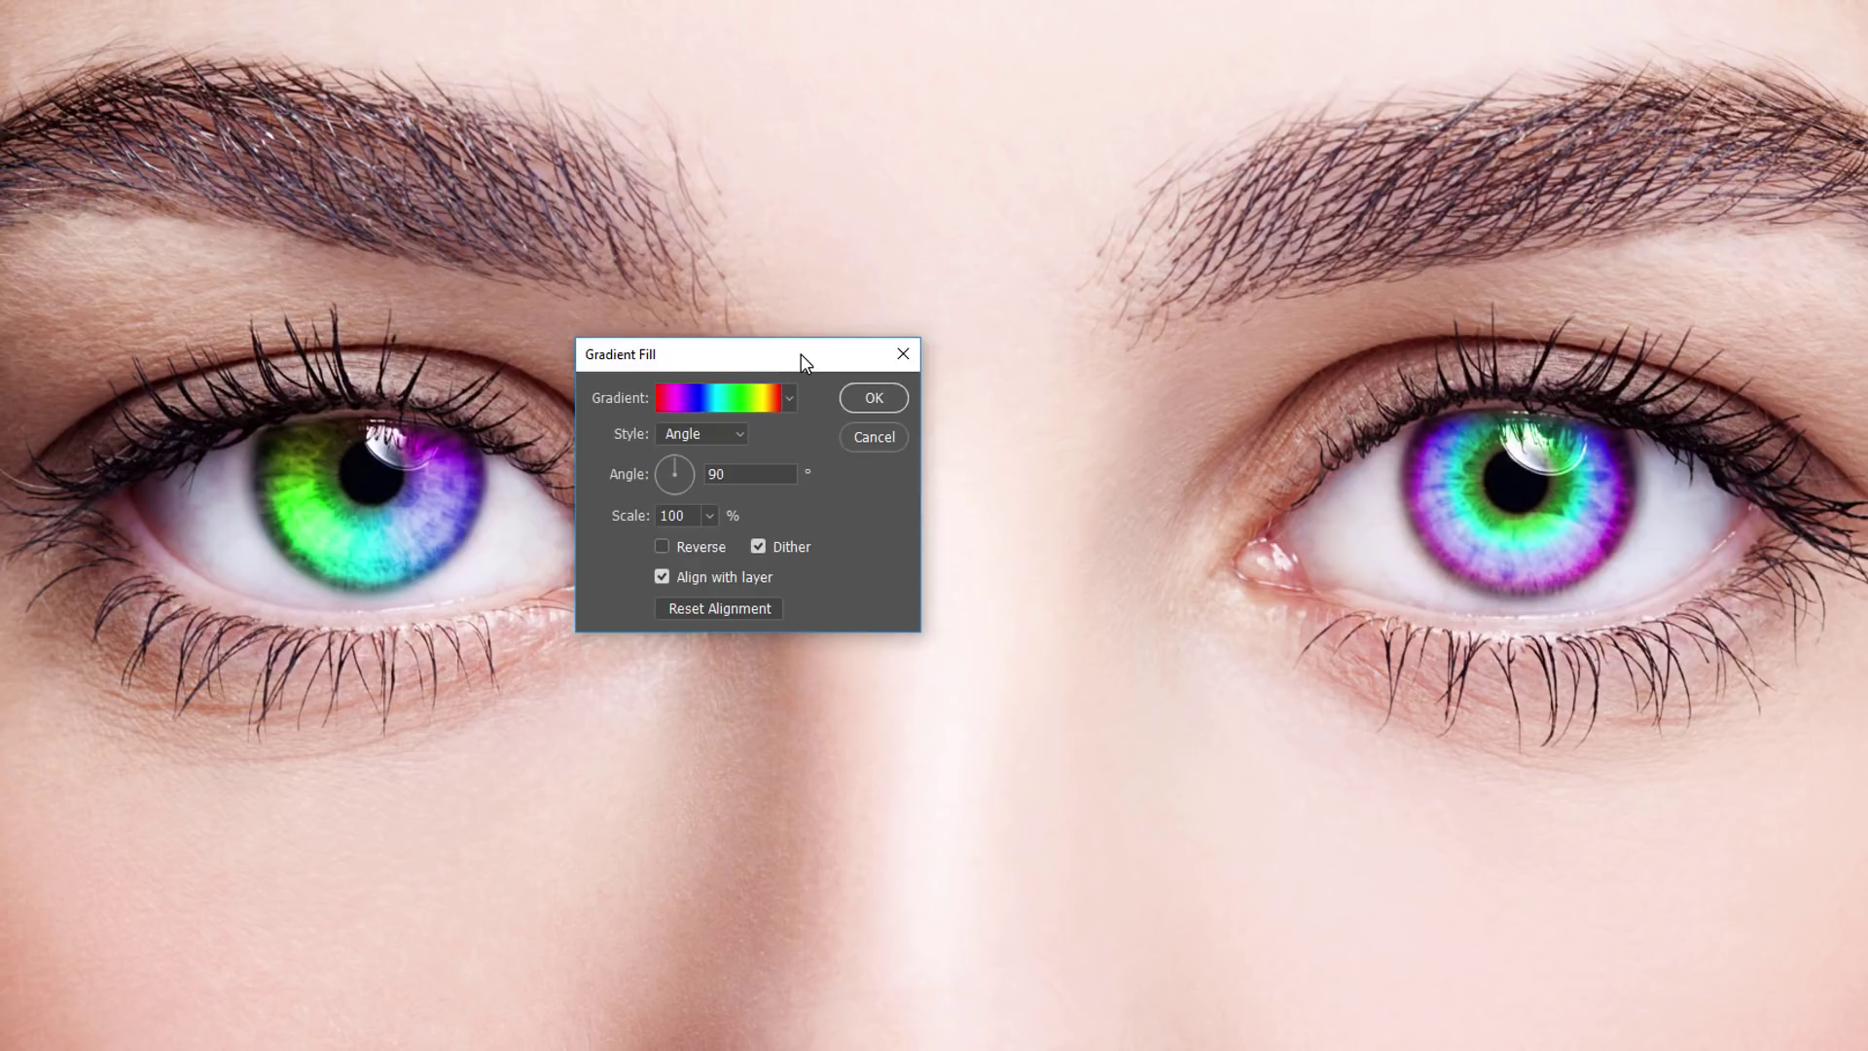
{"action": "left_click", "coordinate": [714, 433]}
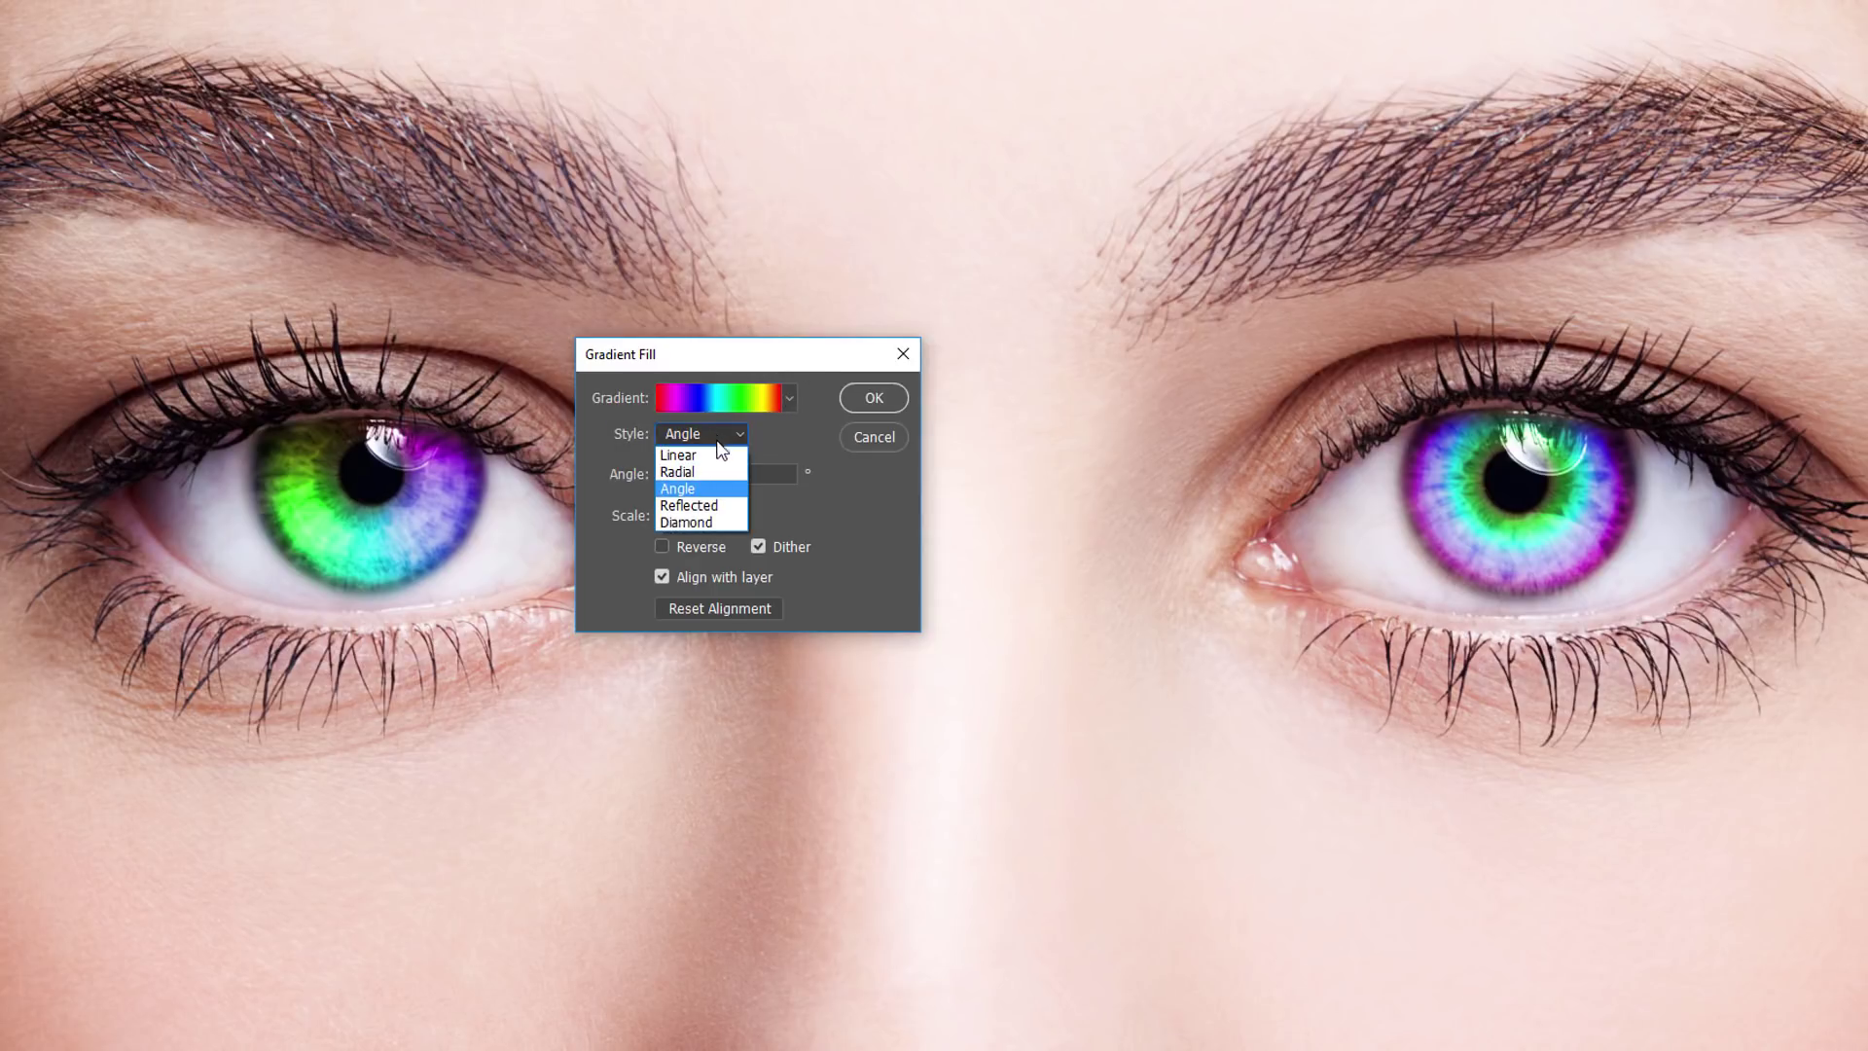
{"action": "left_click", "coordinate": [723, 522]}
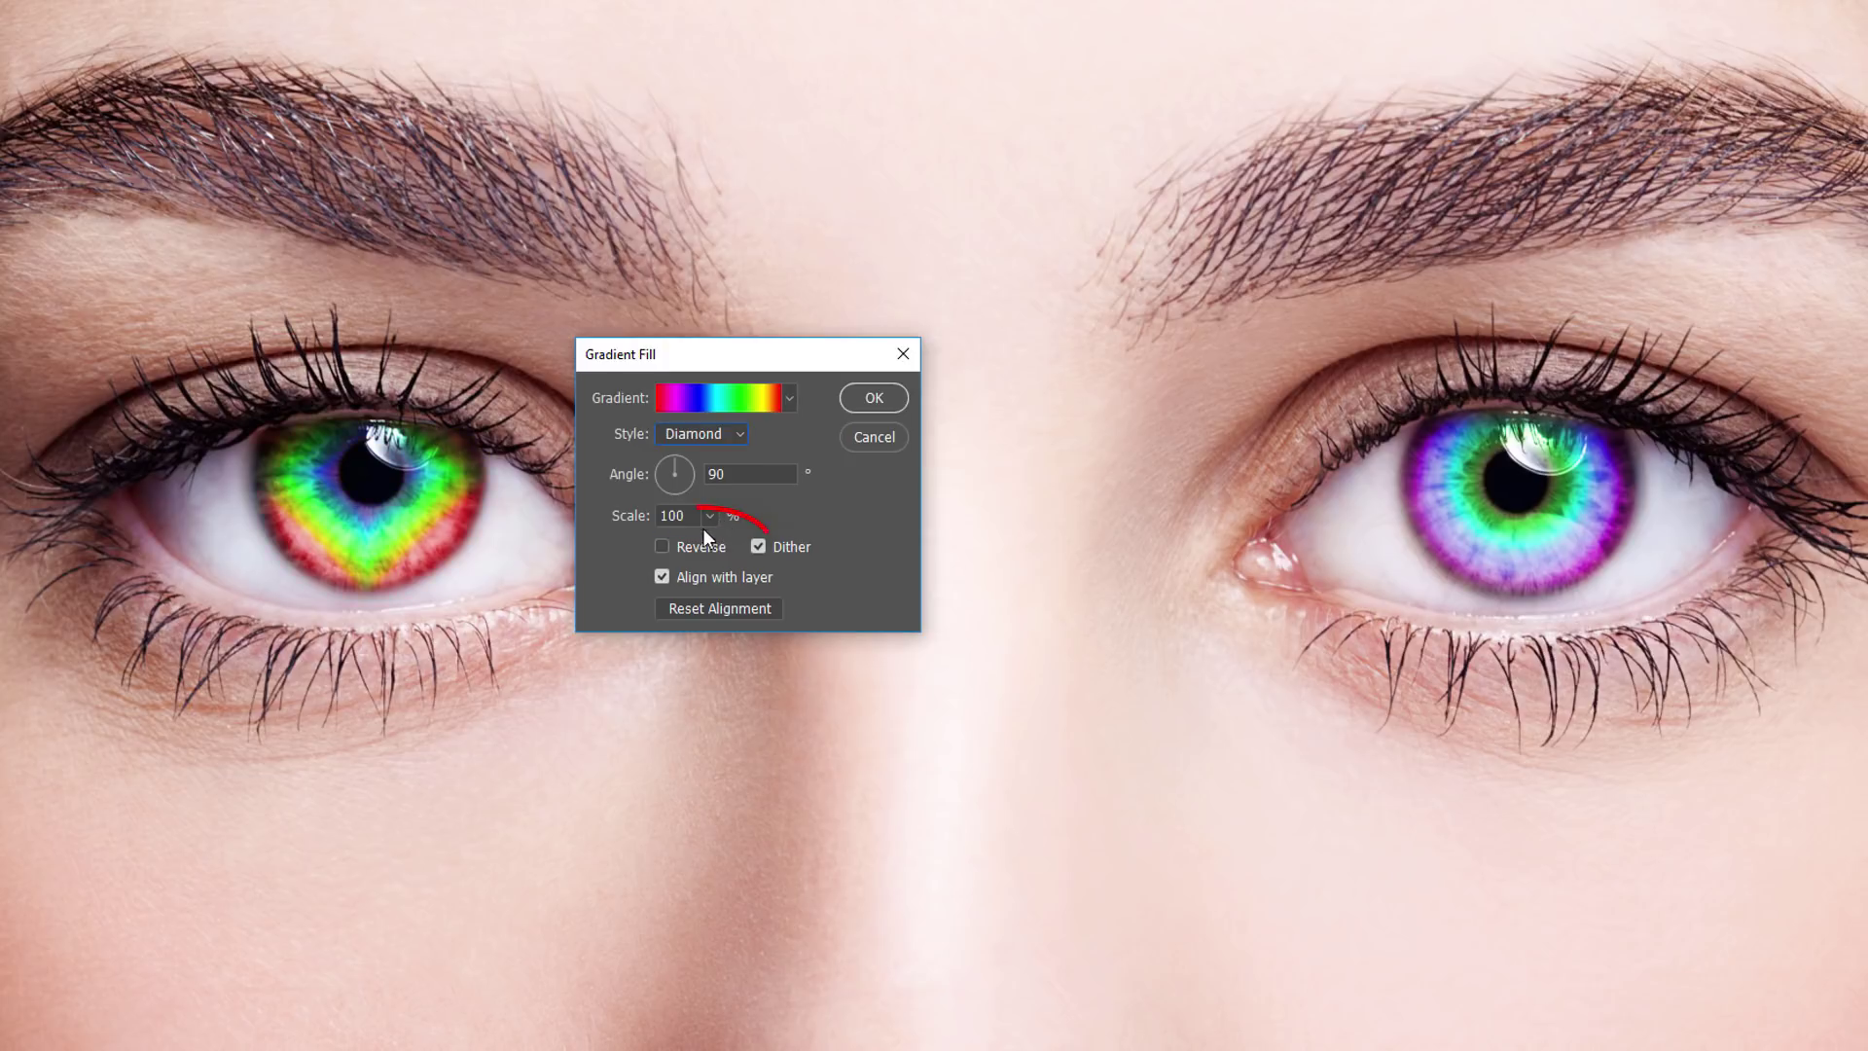
{"action": "left_click", "coordinate": [664, 546]}
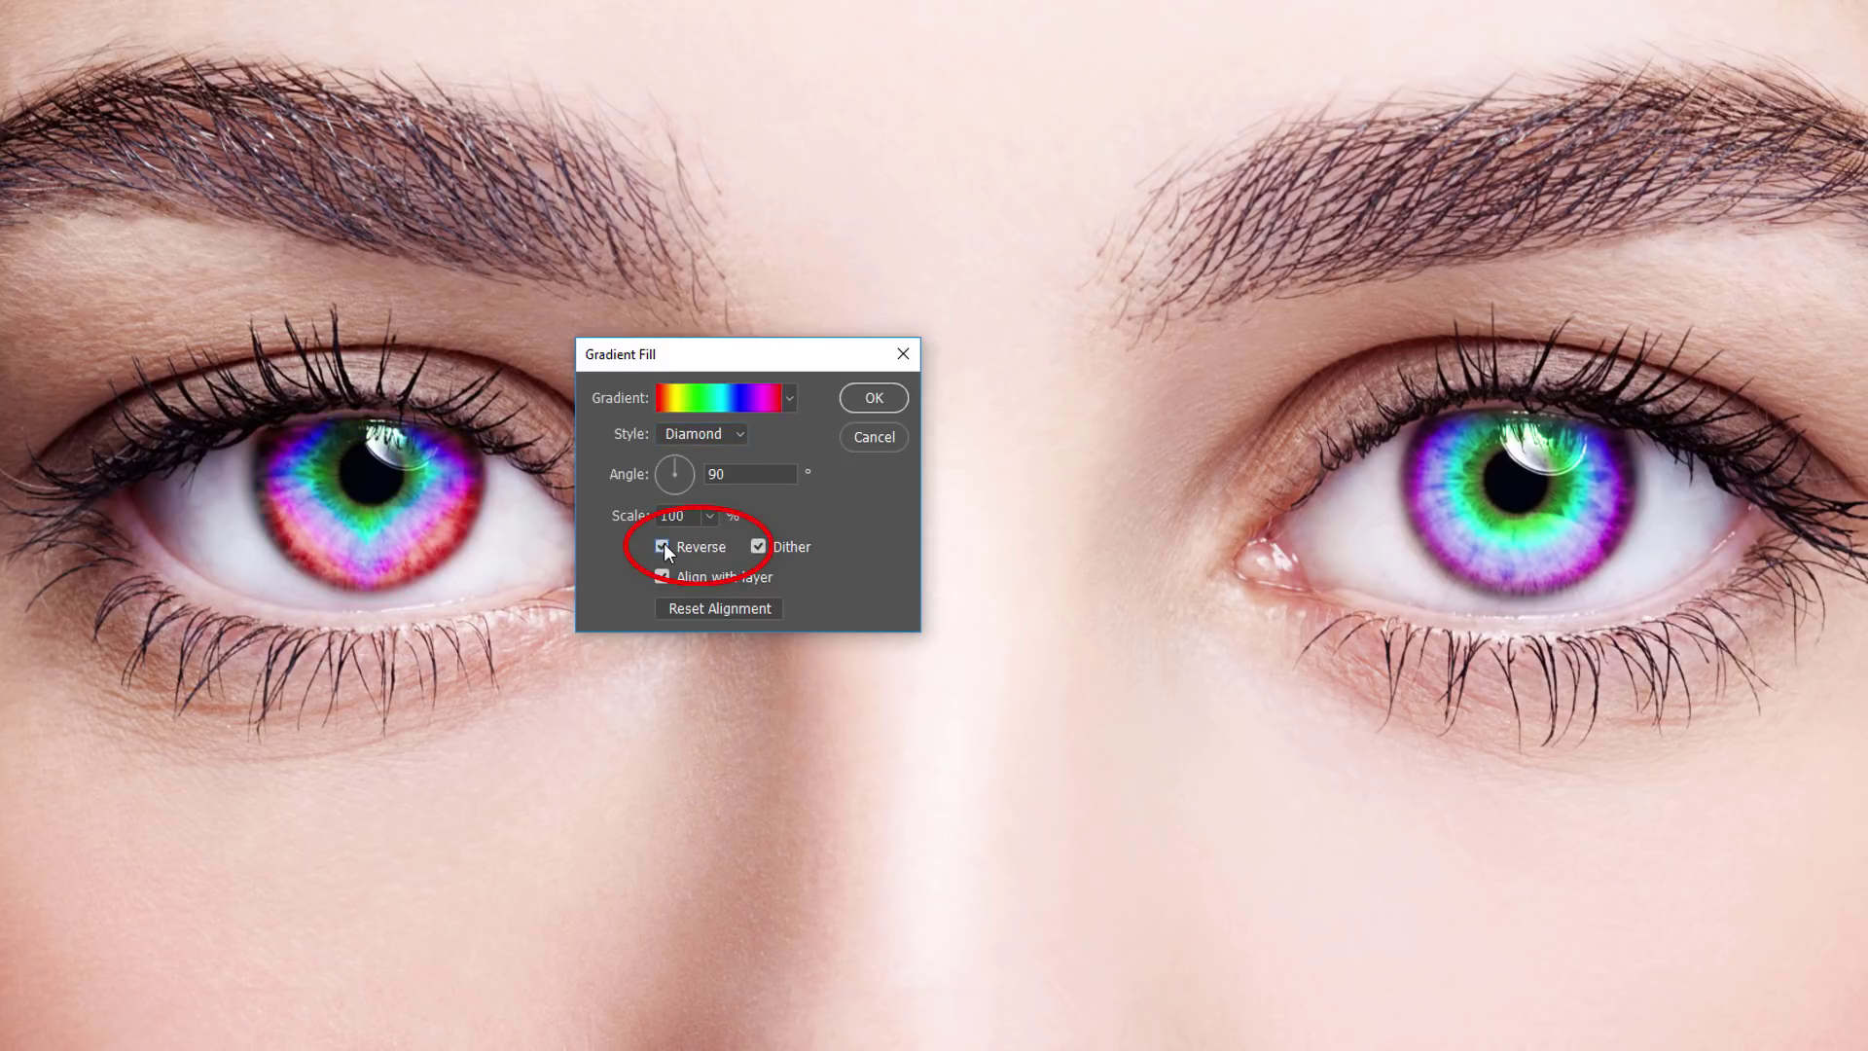